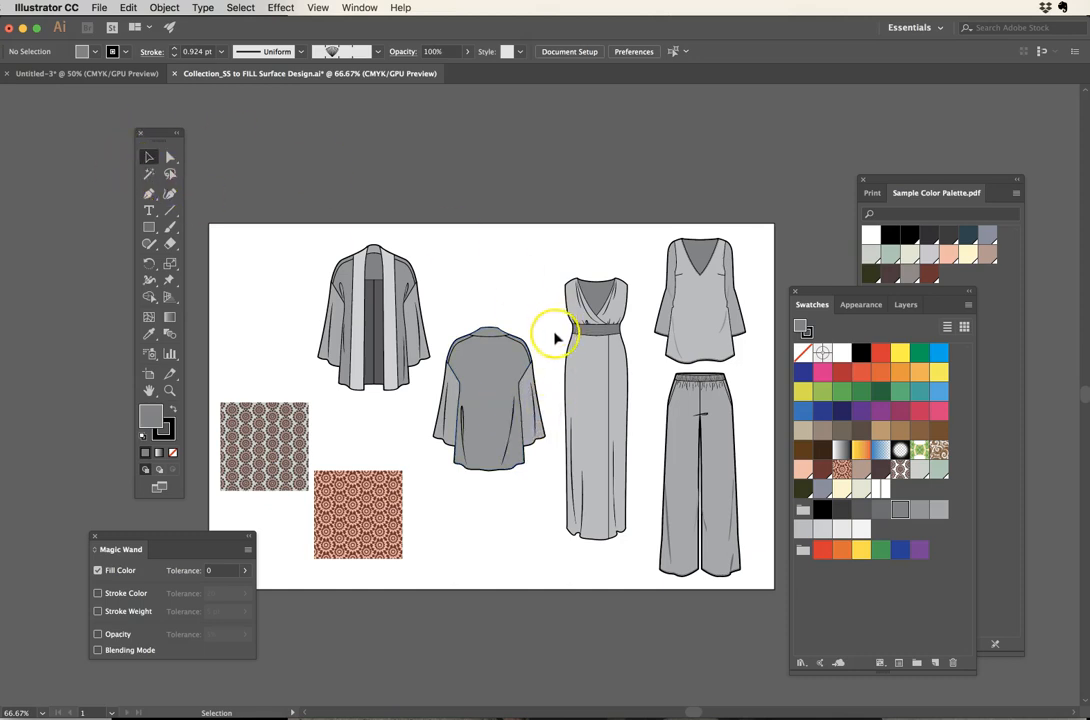
Step: Isolate the dress group and fill both of its body panels with the PF2 CW01 pattern swatch
click(584, 365)
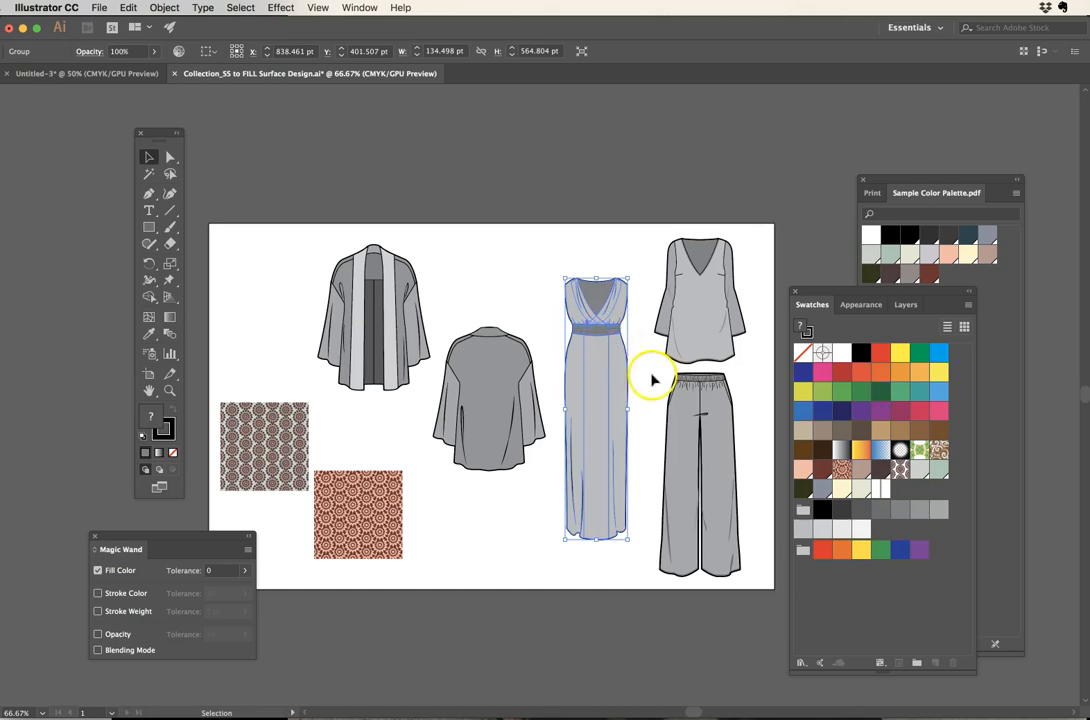
click(651, 380)
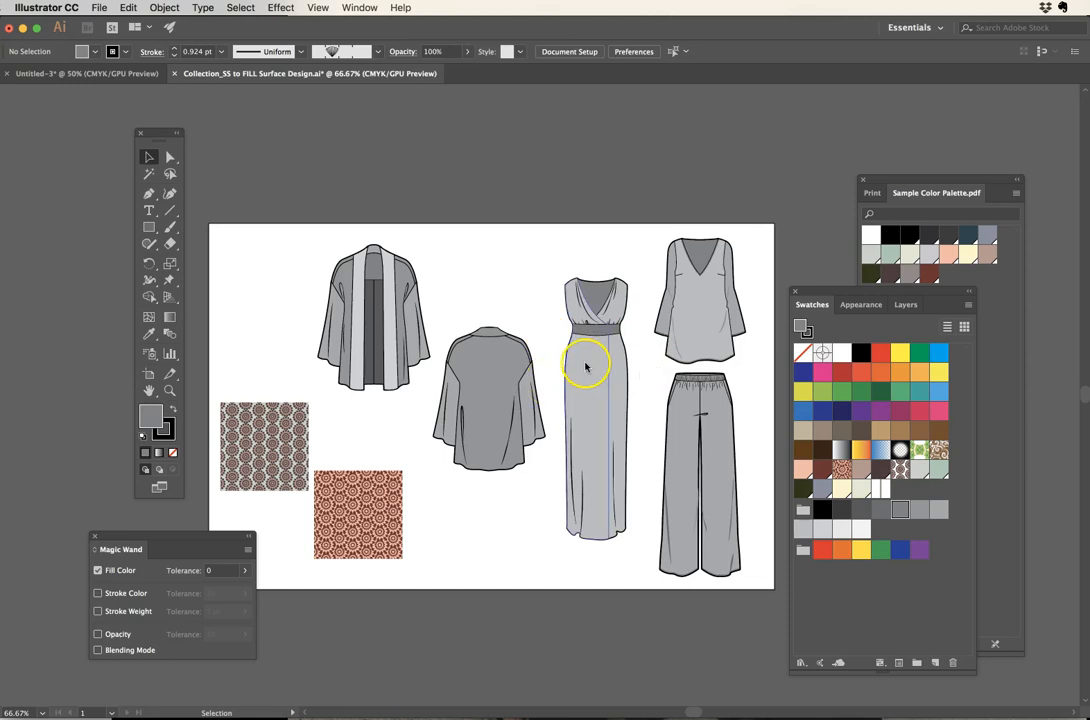
click(585, 366)
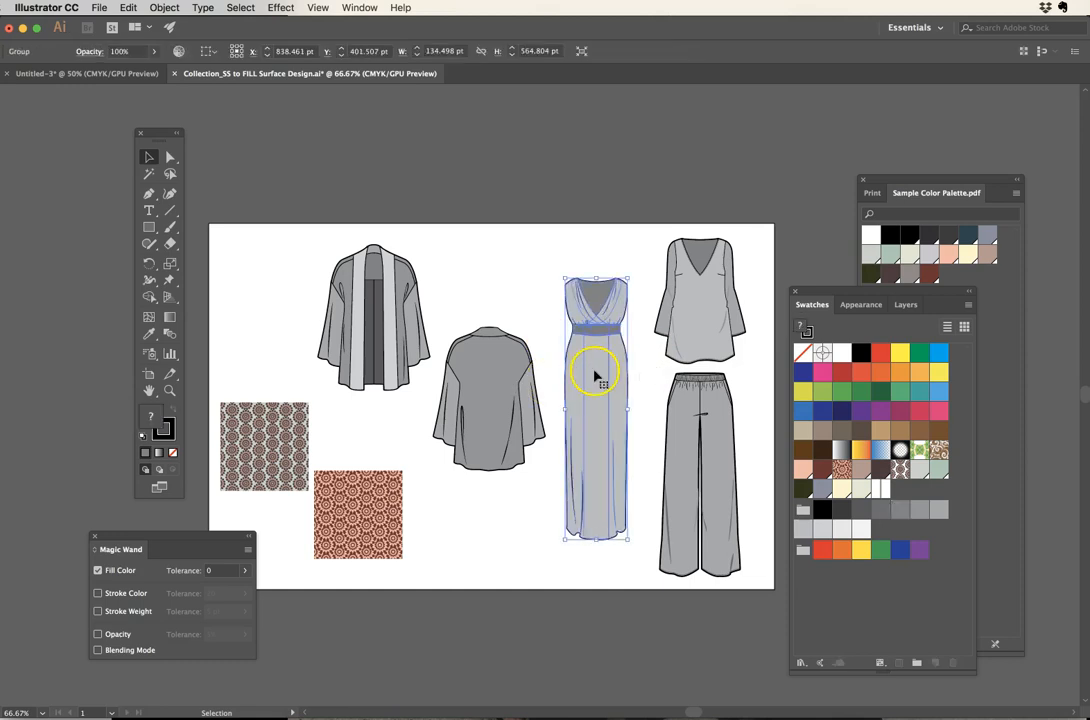
double_click(594, 368)
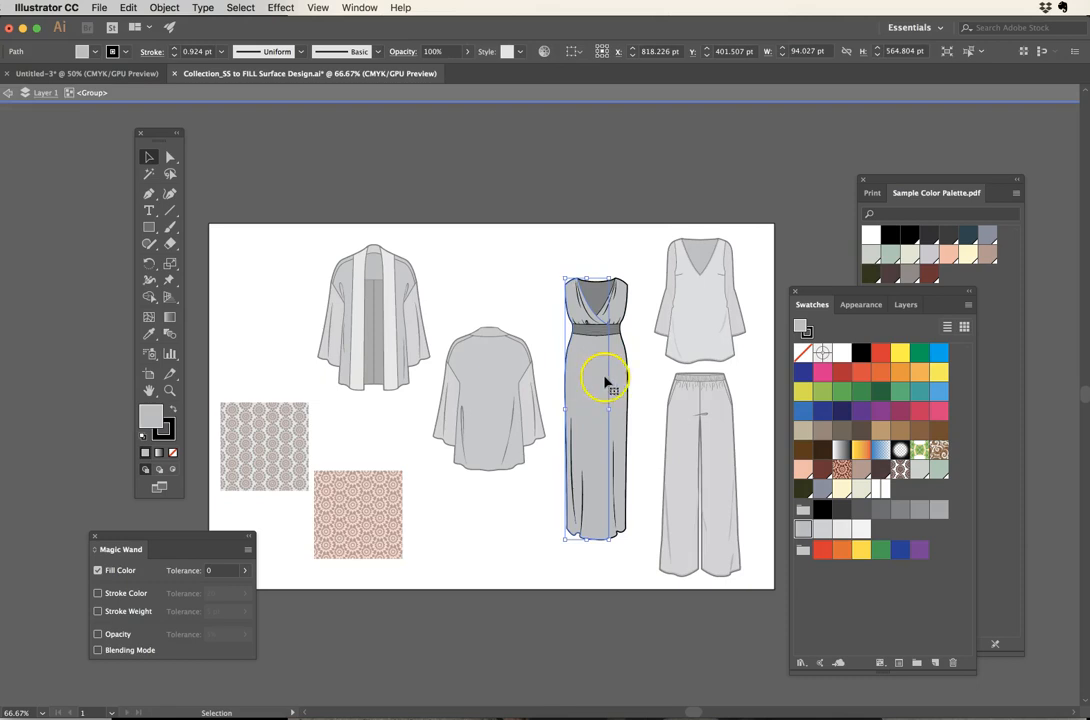
shift+click(616, 372)
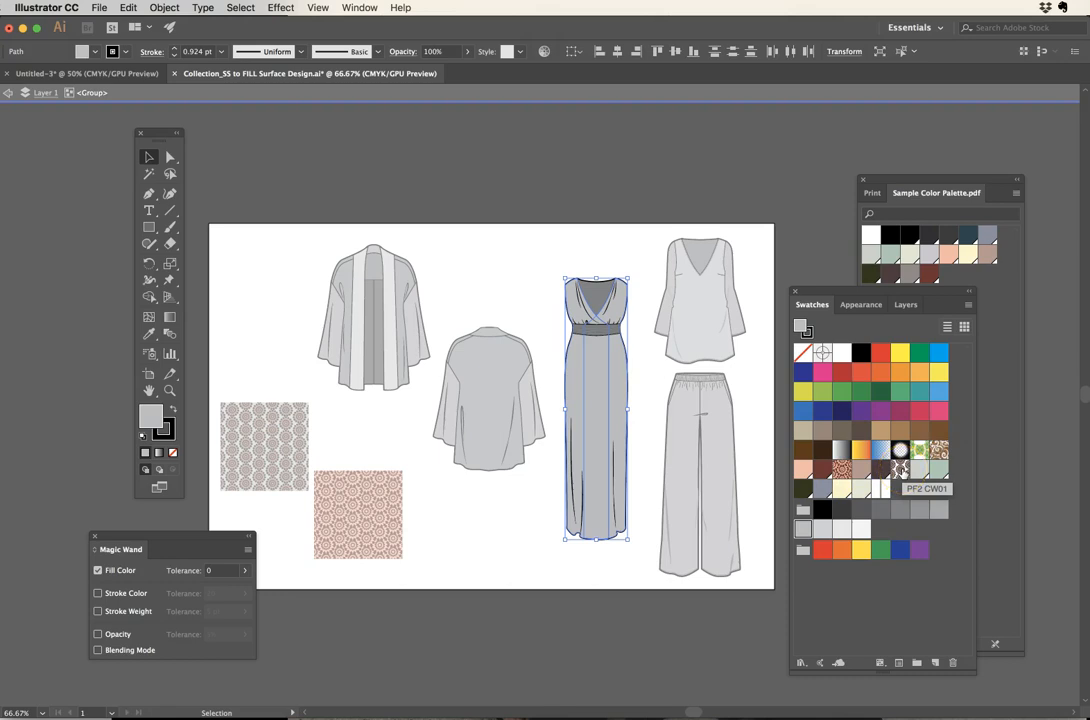
click(898, 468)
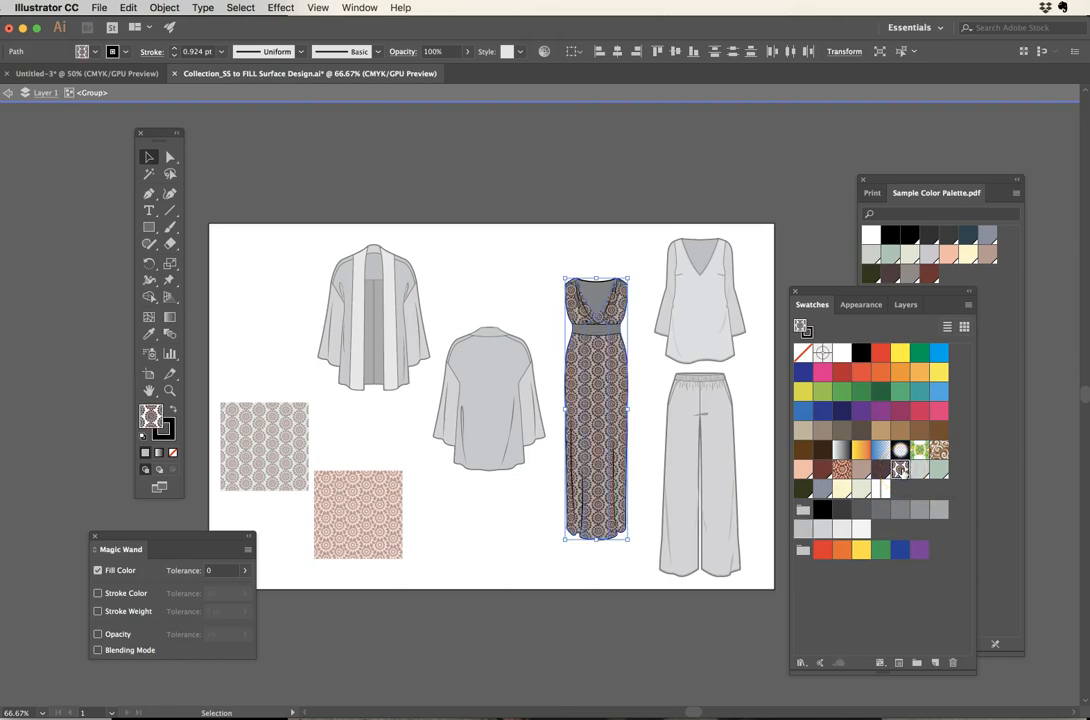
Step: Add a new fill to the appearance of the patterned dress panels
super+click(602, 380)
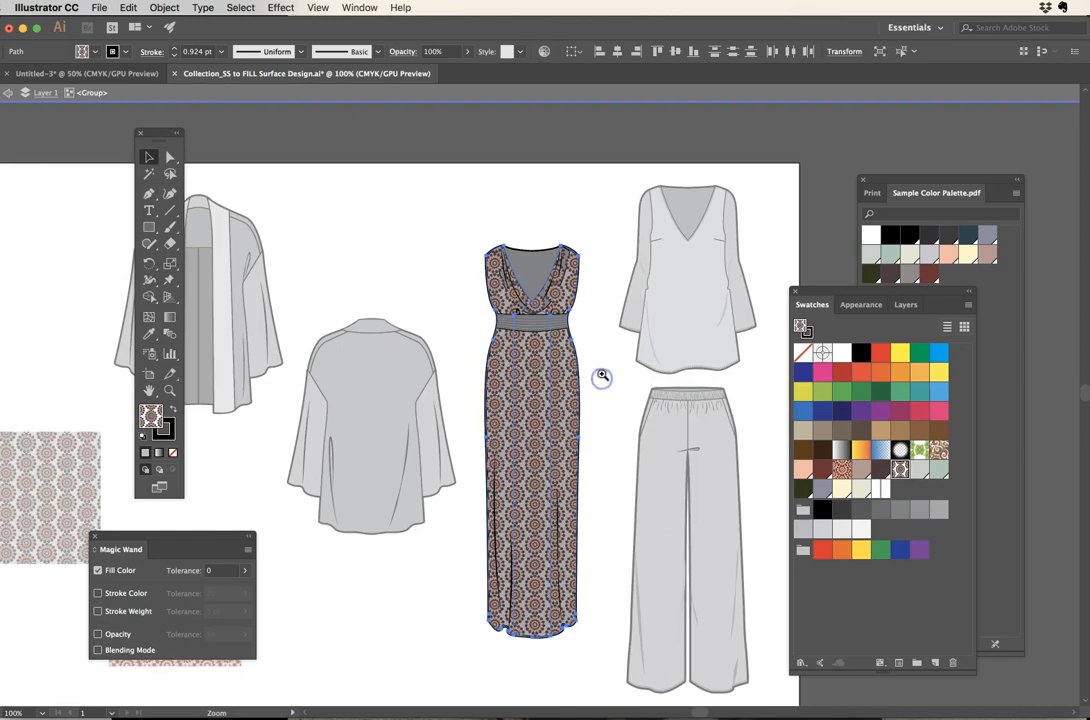
super+click(533, 366)
drag(541, 366, 567, 316)
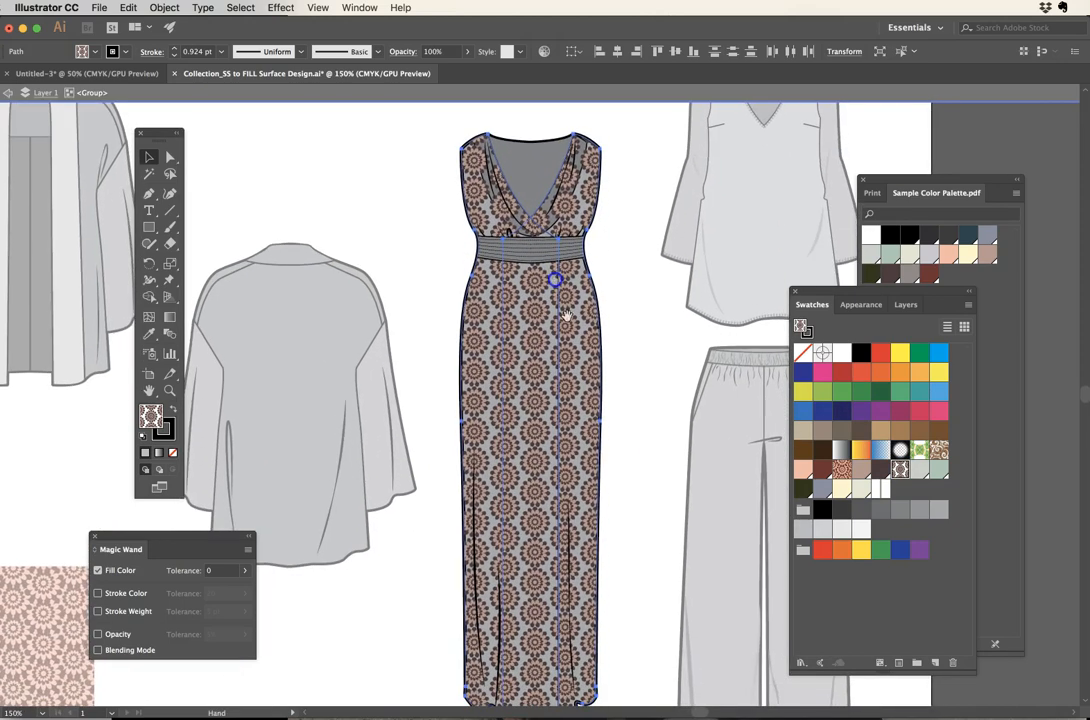
alt+super+click(577, 374)
drag(571, 375, 570, 353)
drag(666, 378, 728, 379)
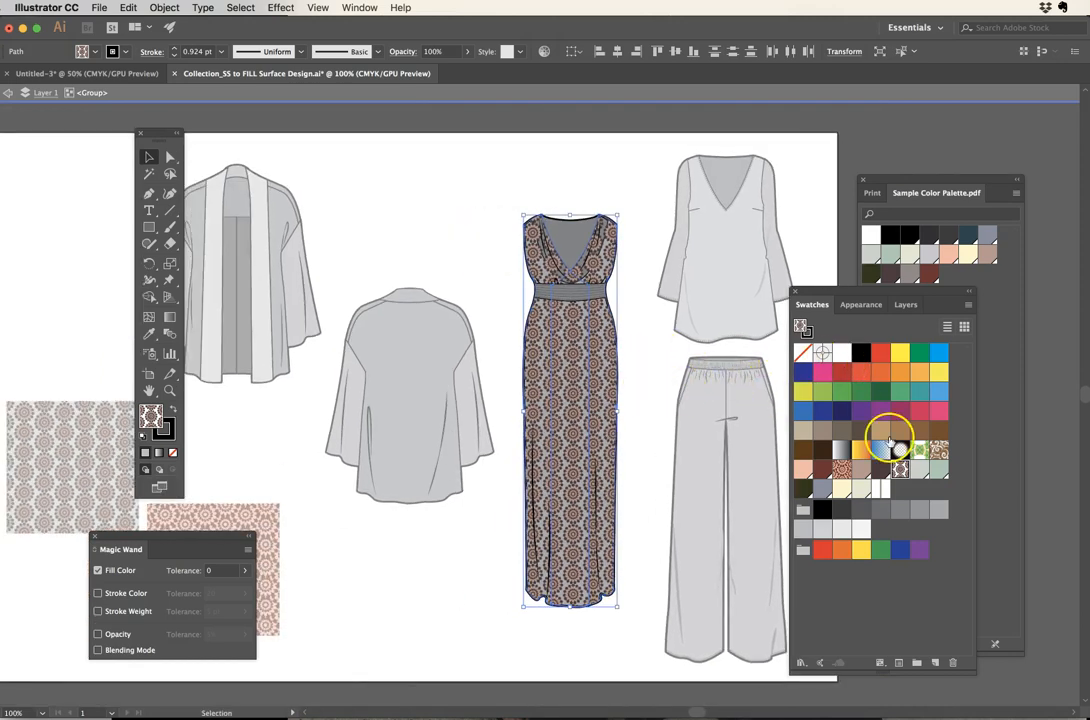
click(899, 469)
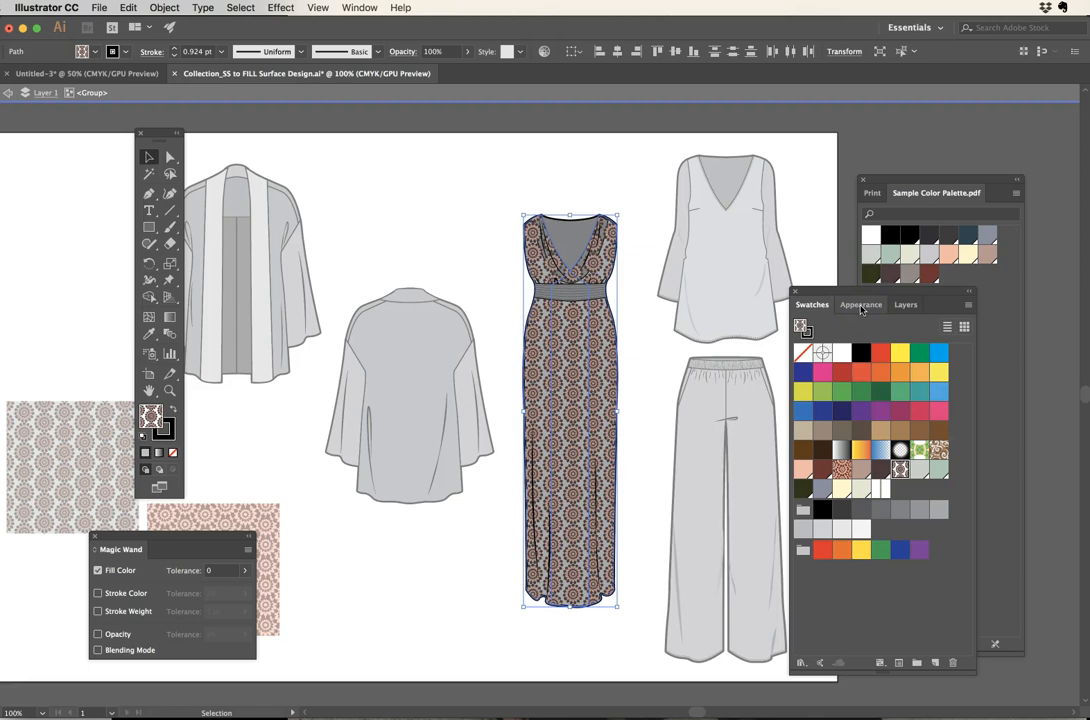
click(860, 305)
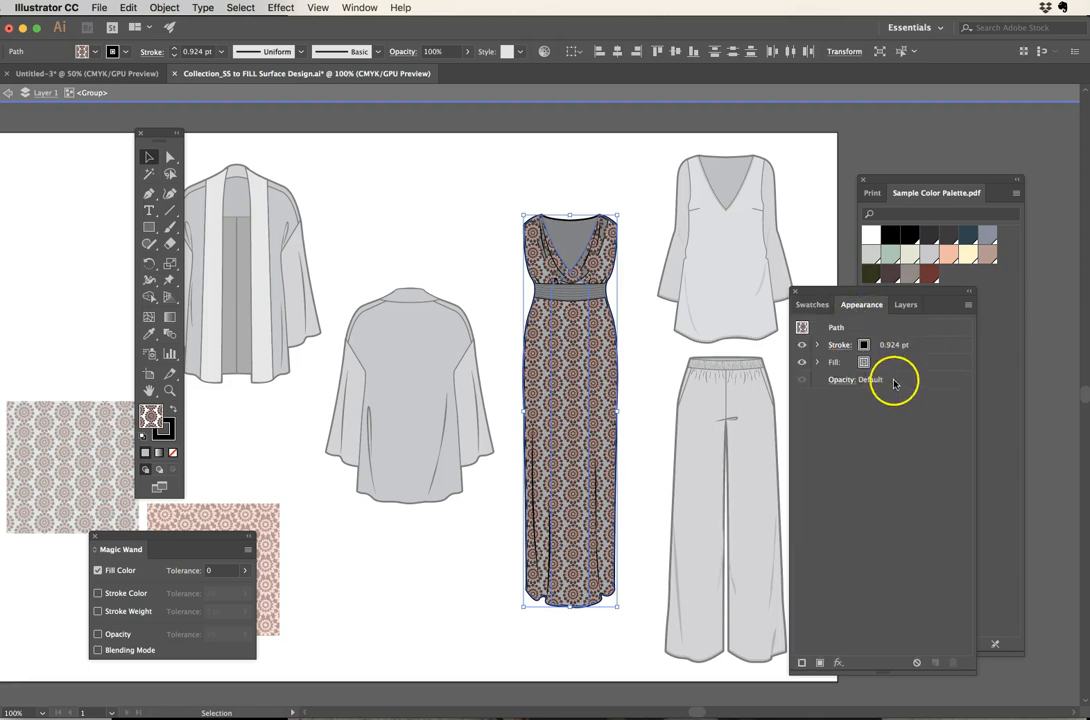
click(968, 307)
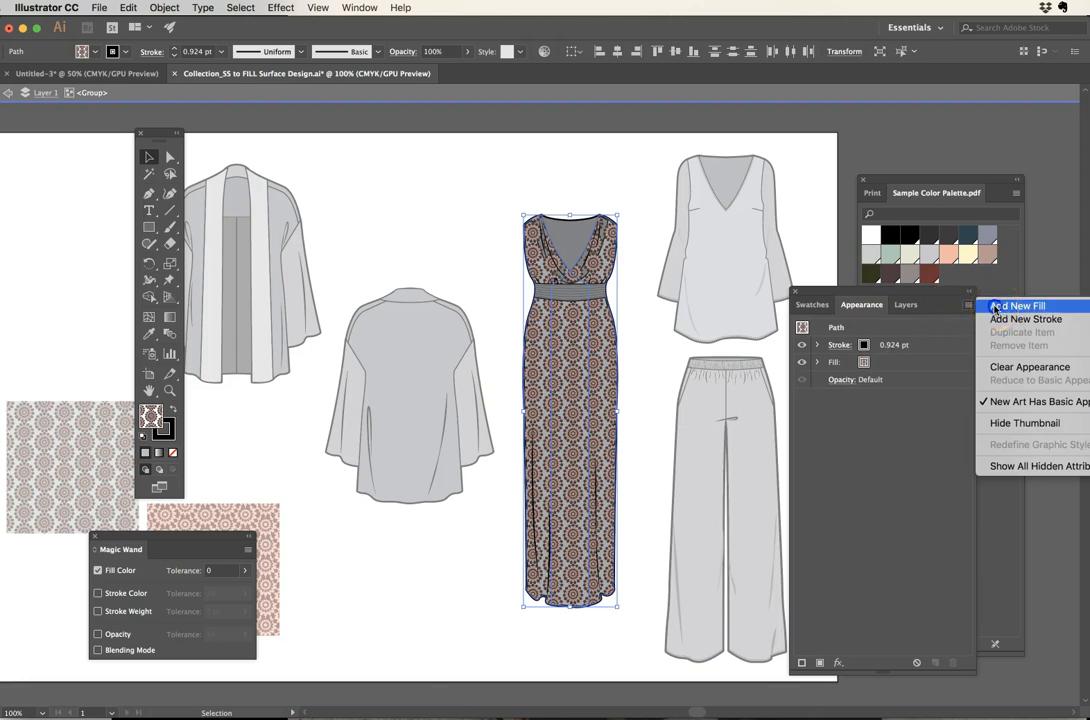
click(993, 309)
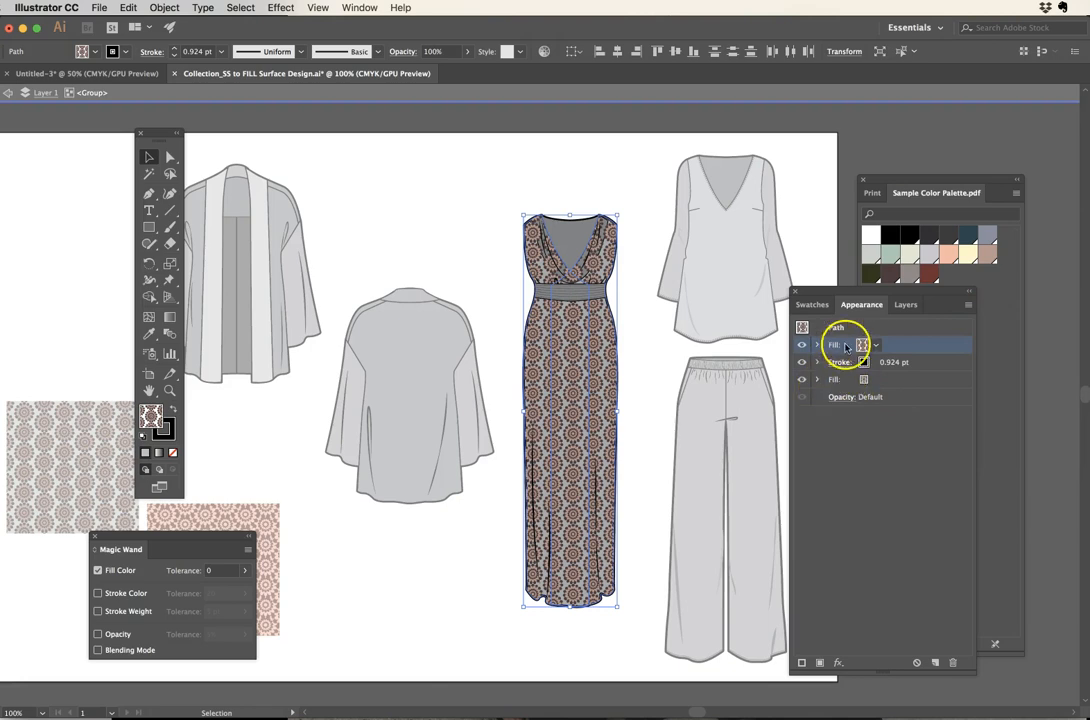
Step: Set the lower fill beneath the stroke of the dress panels to the light grey swatch, then deselect the panels
drag(852, 344, 870, 381)
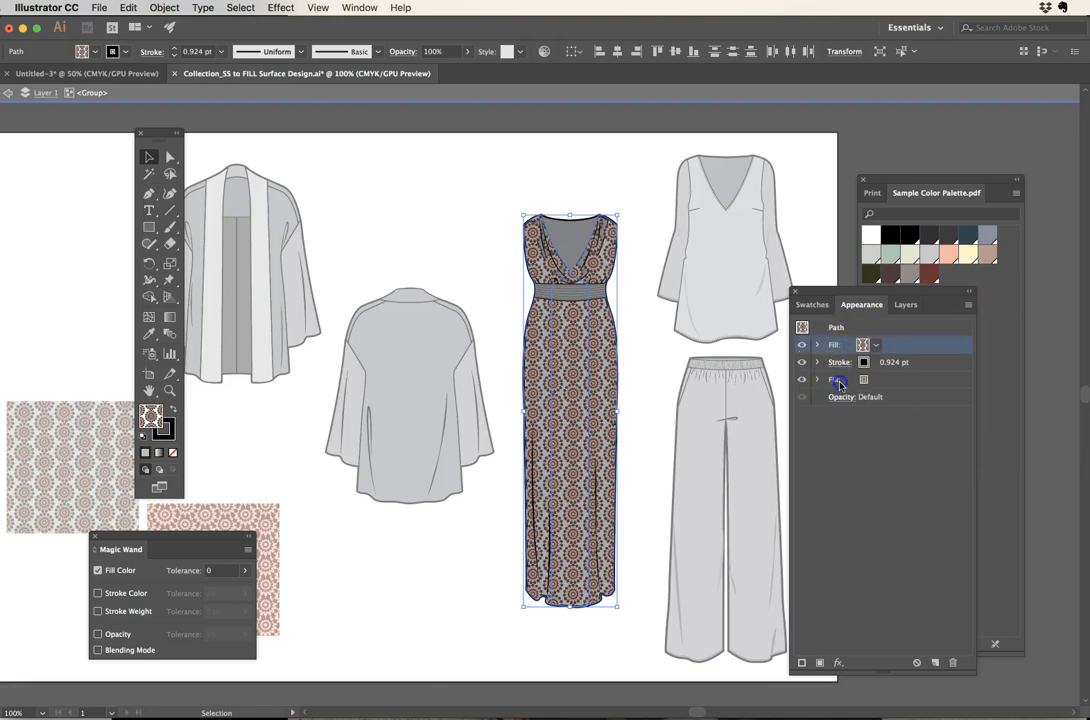
click(876, 381)
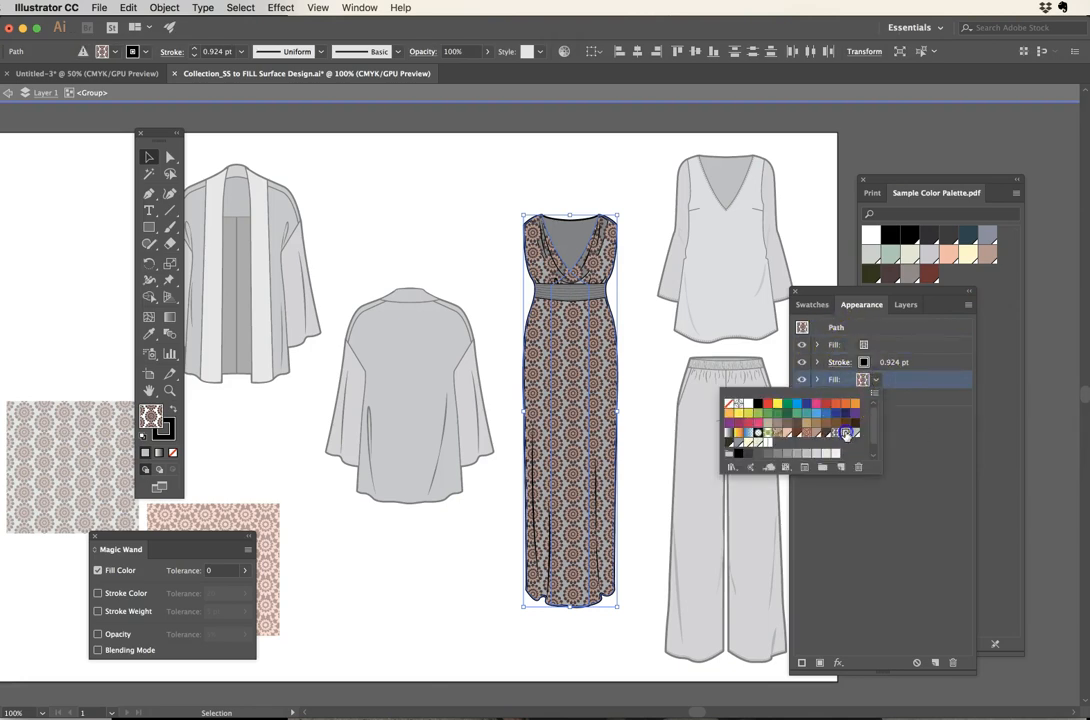
click(846, 436)
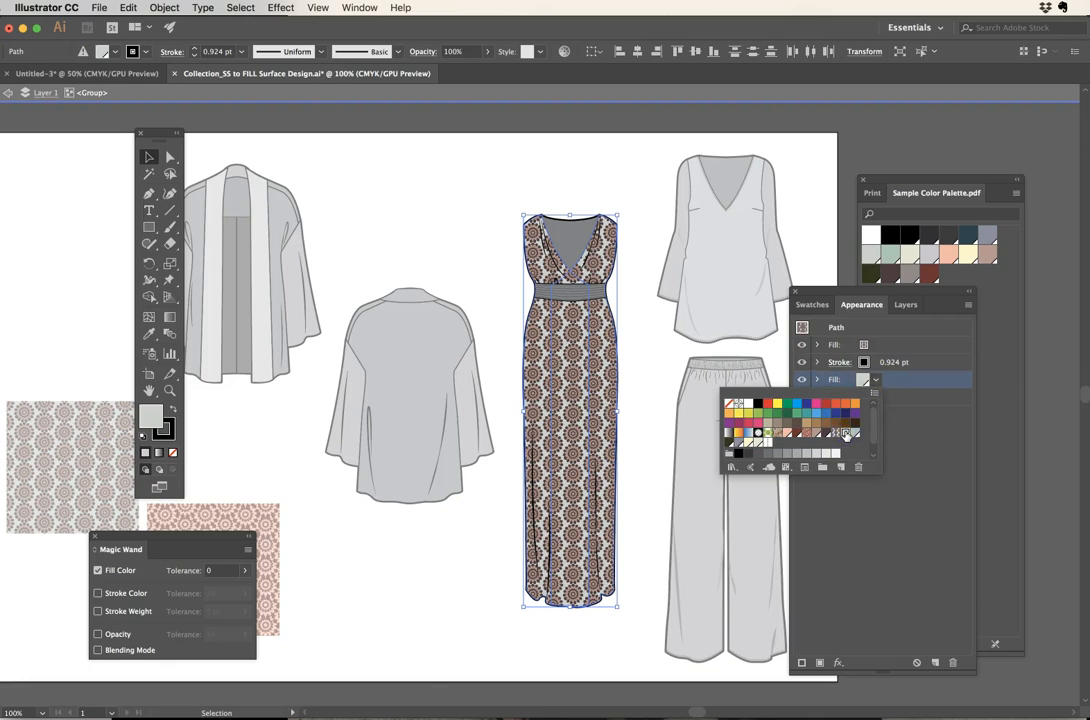
click(648, 426)
click(650, 381)
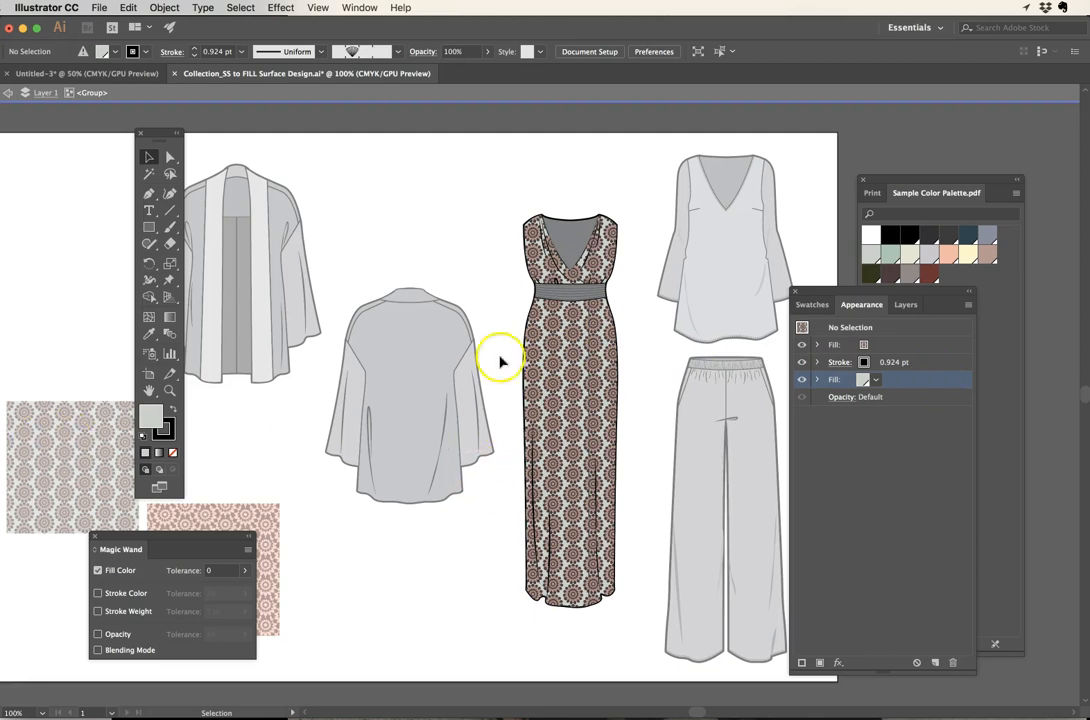
Step: Select the dress's inner neckline and waistband with the Magic Wand, fill them with the sage green palette colour, and exit isolation
click(562, 243)
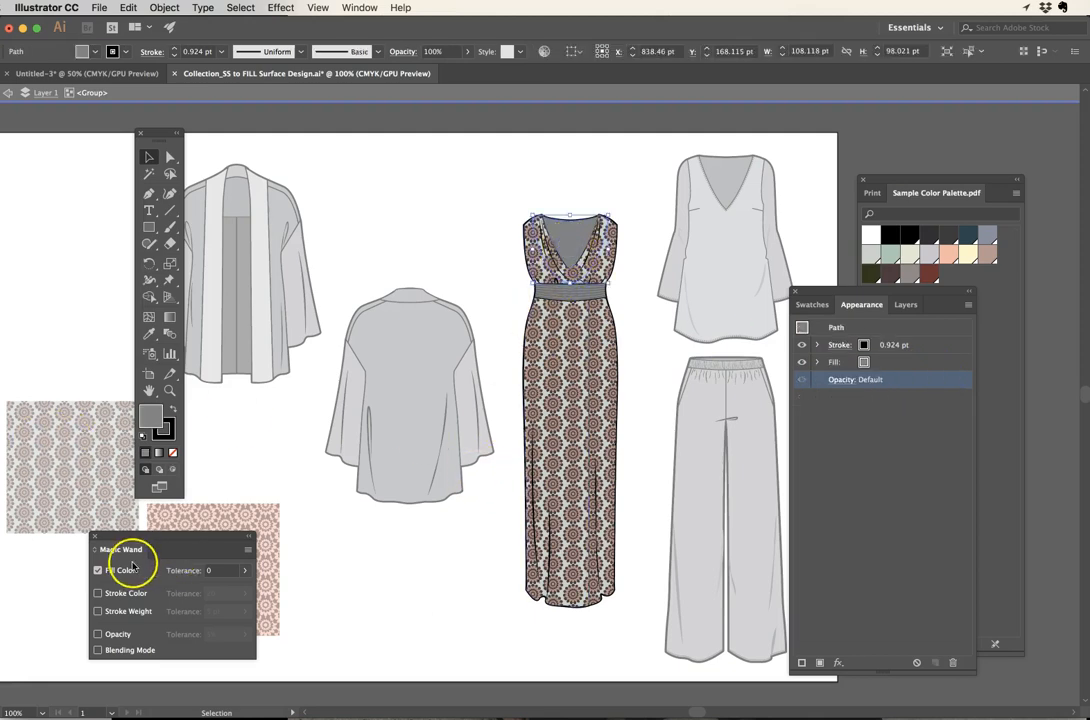
click(150, 175)
click(466, 186)
click(573, 240)
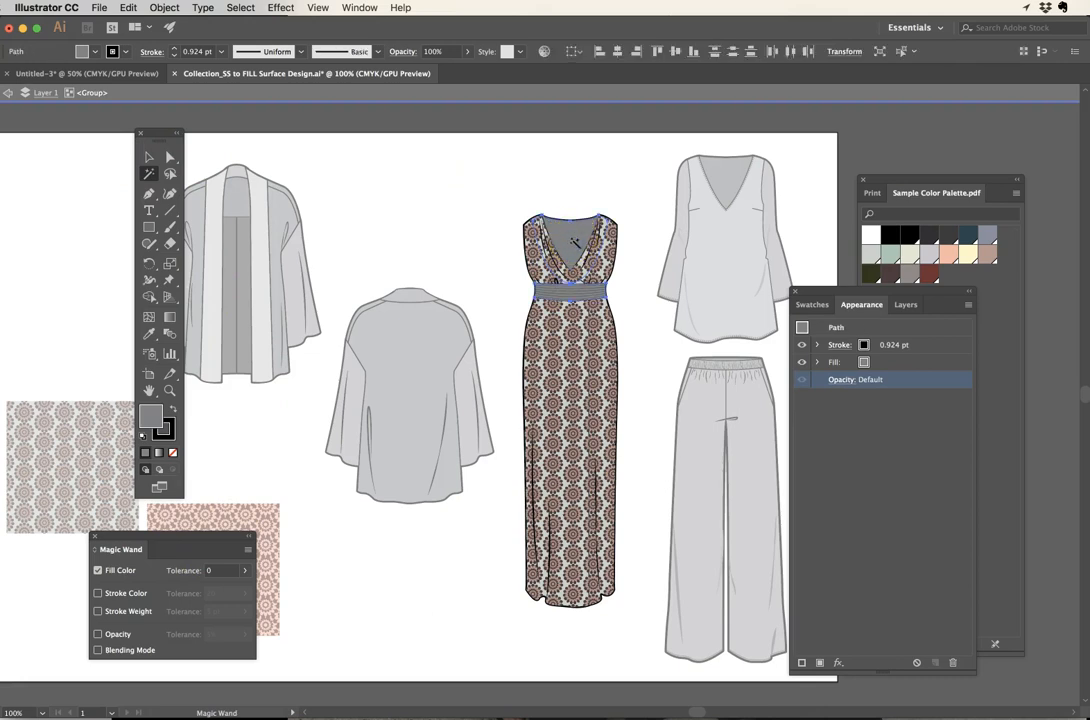
drag(893, 291, 921, 292)
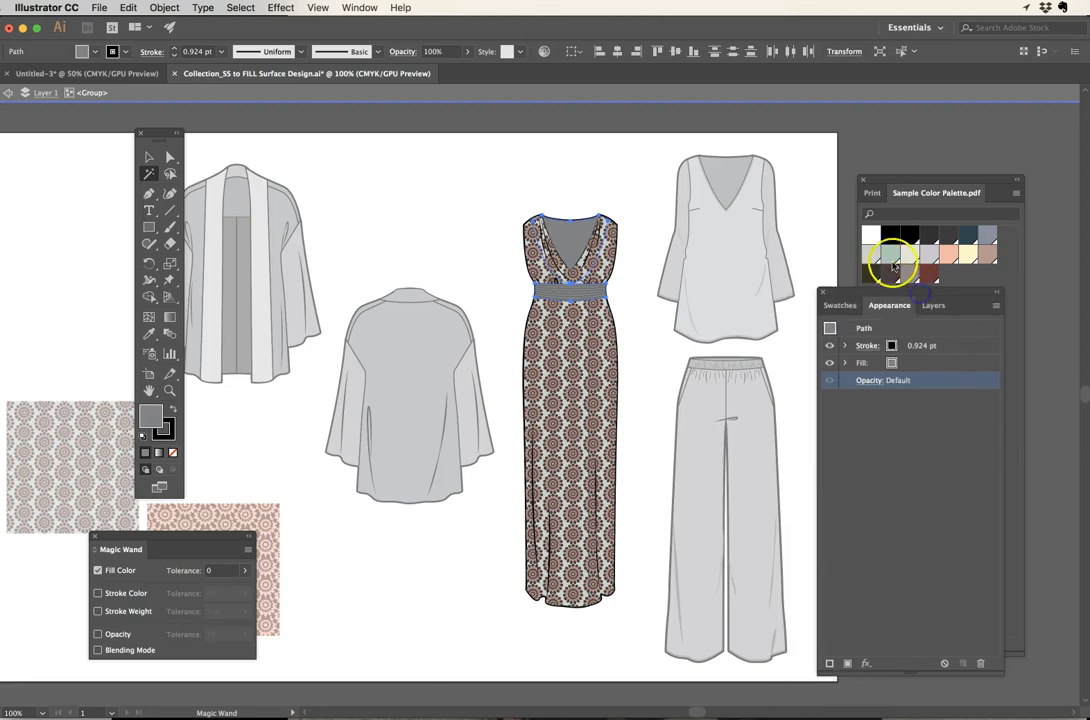
click(890, 255)
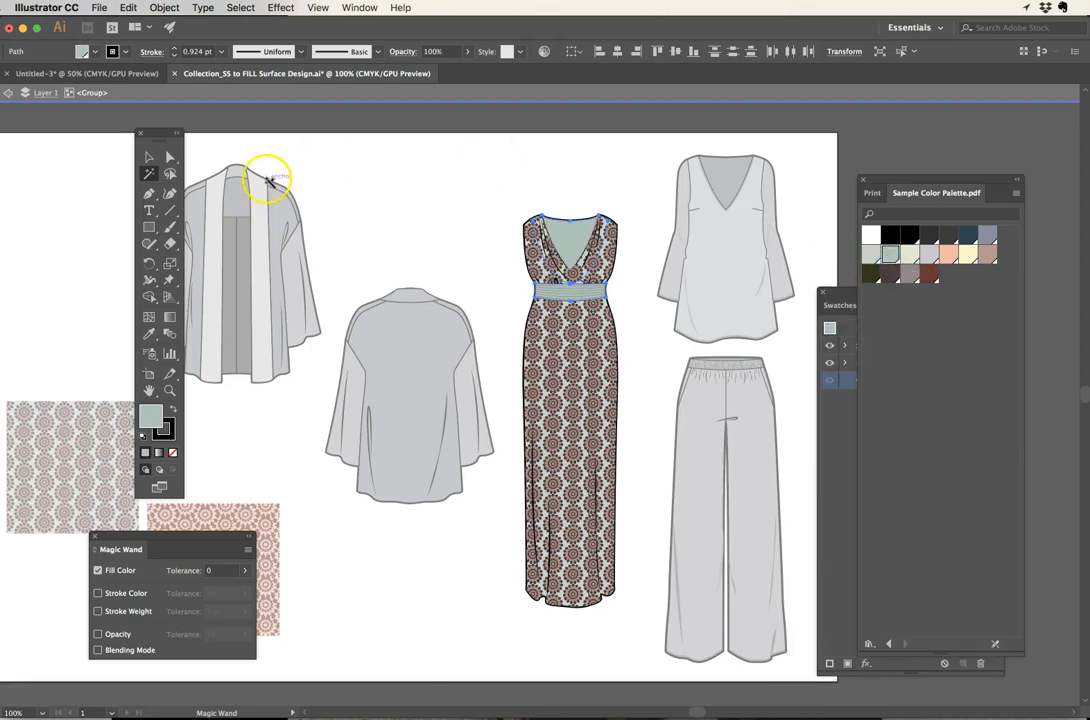
click(148, 157)
click(484, 178)
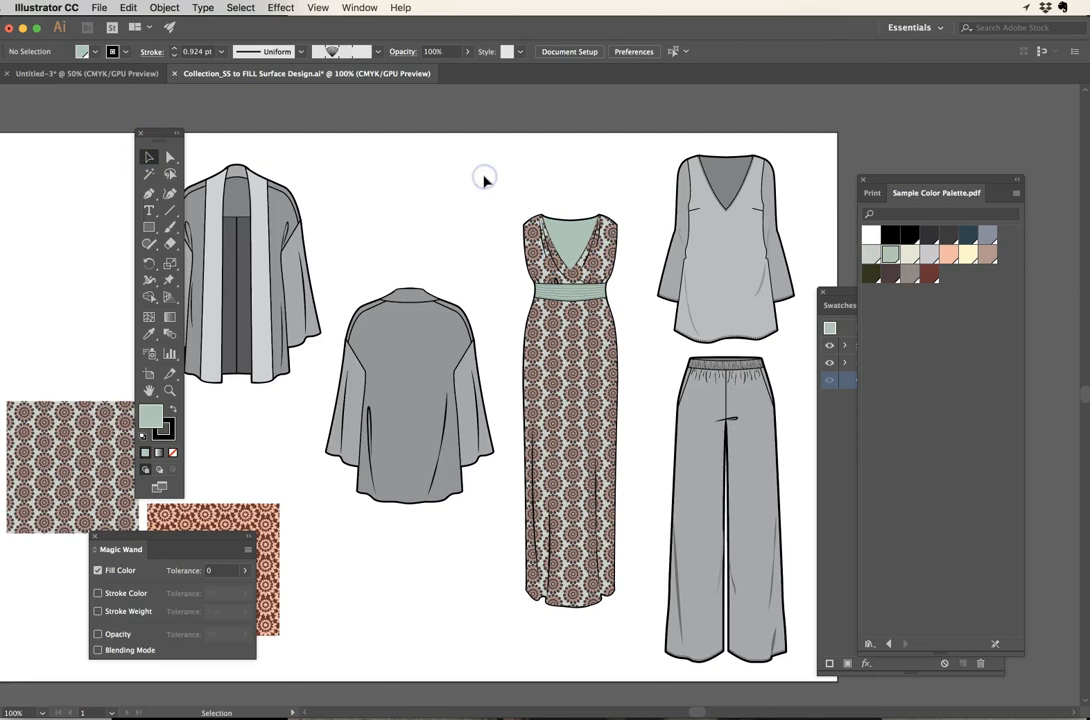
Step: Select everything matching the dress pattern with the Magic Wand, and remove the separate pattern square from the selection
scroll(660, 325, left, 2)
scroll(660, 325, down, 1)
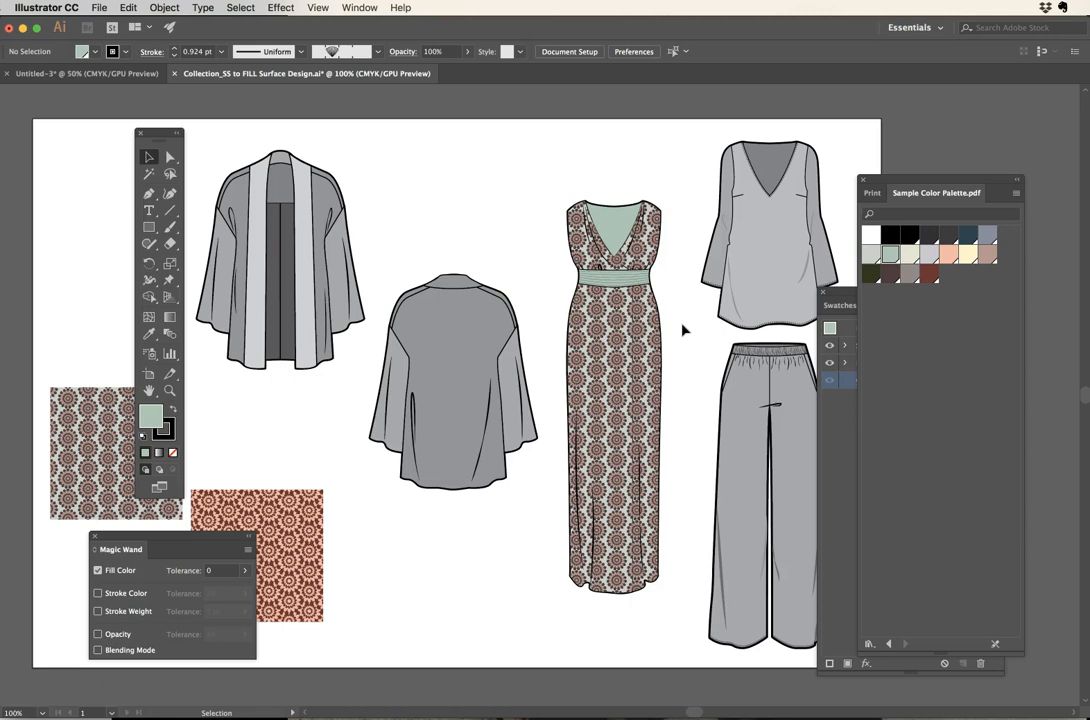
click(607, 324)
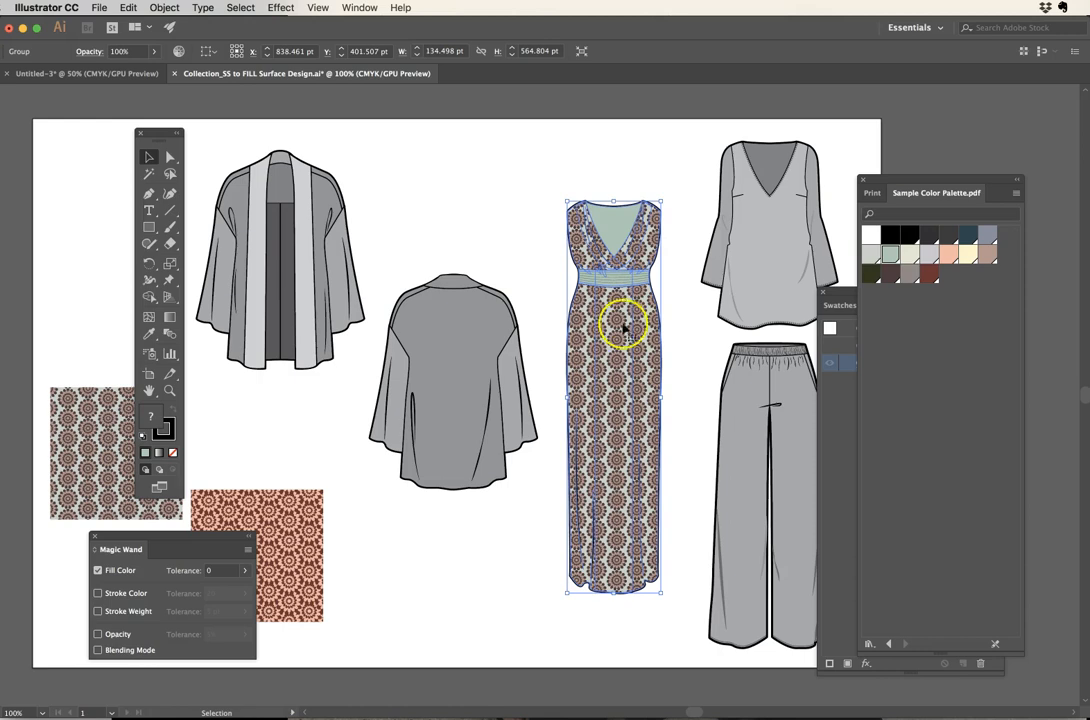
click(693, 336)
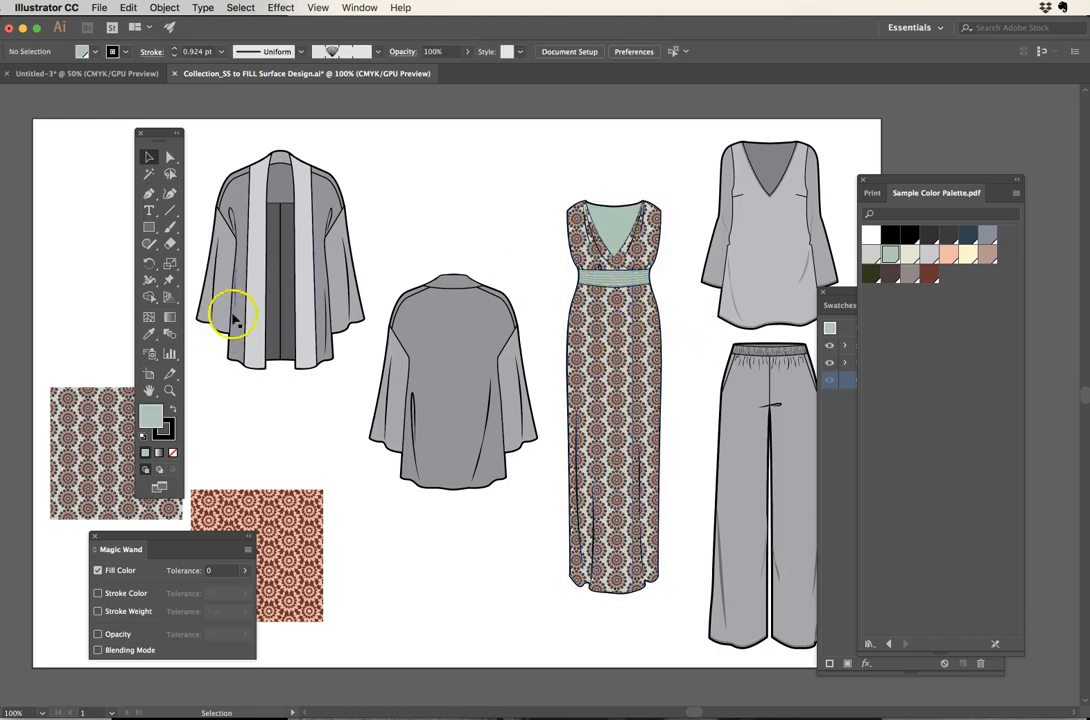
click(149, 173)
click(603, 328)
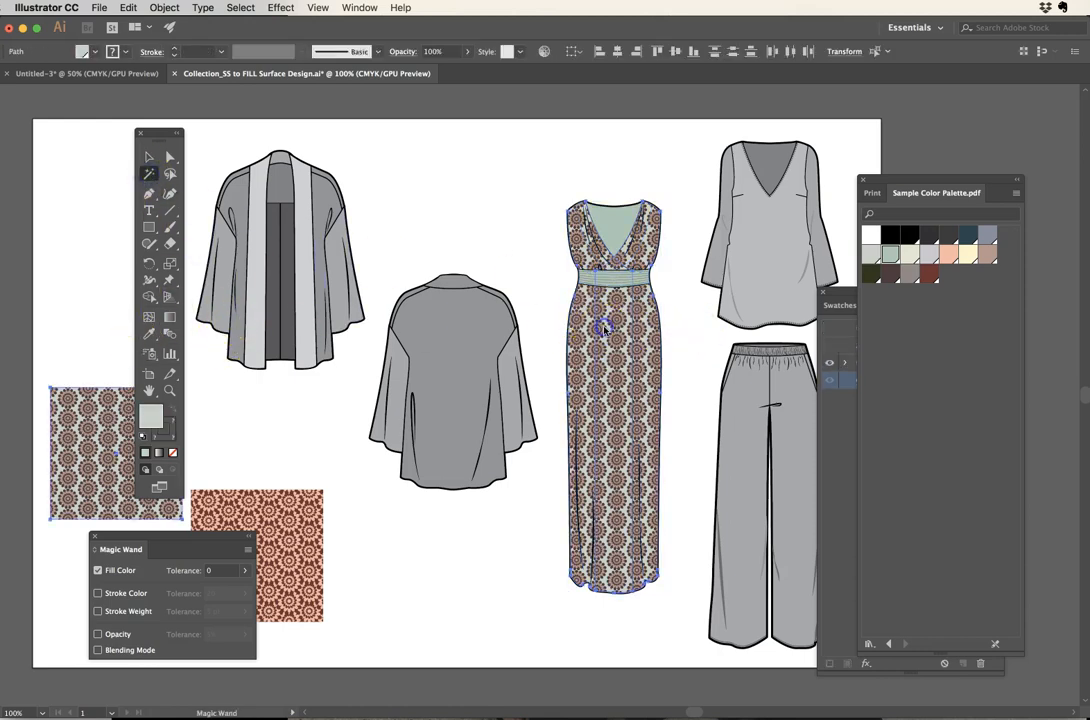
click(149, 157)
click(88, 390)
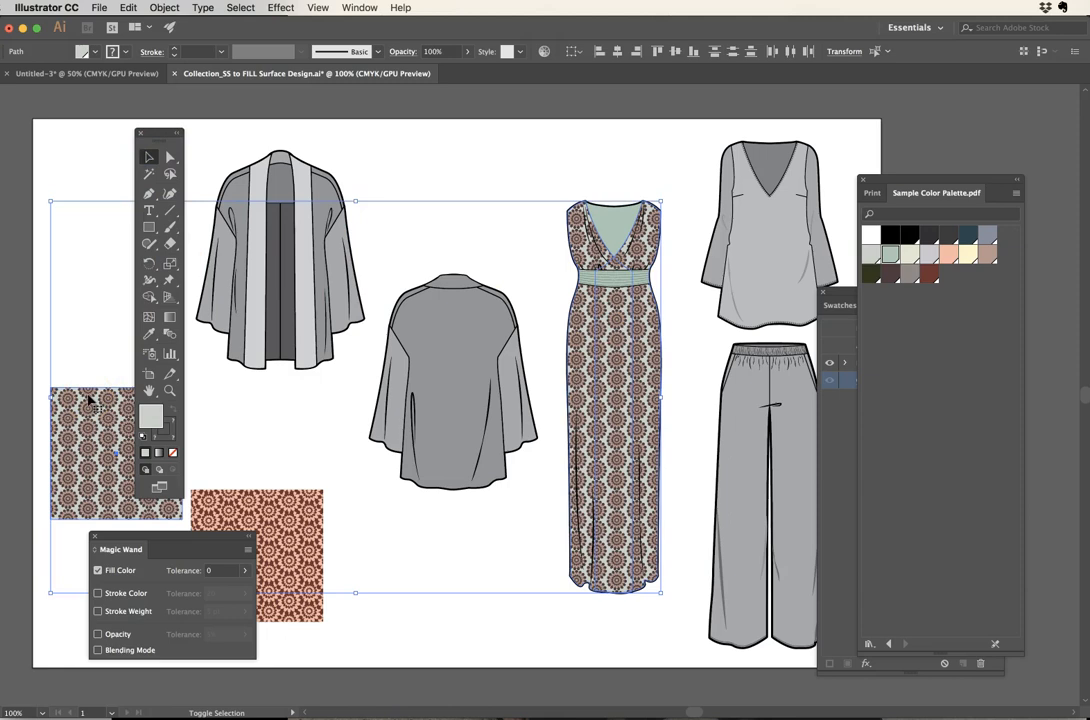
shift+click(88, 400)
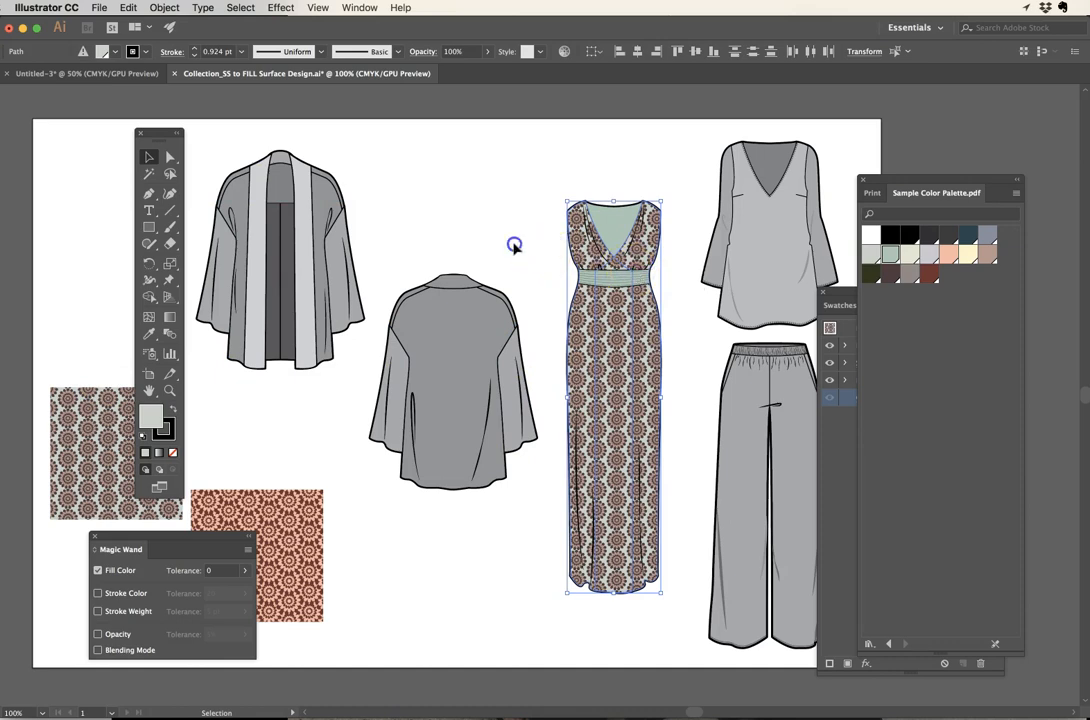
click(511, 243)
Step: Isolate the dress group and select both of its patterned panels with the Magic Wand
double_click(612, 318)
click(479, 236)
click(150, 174)
click(649, 243)
click(628, 319)
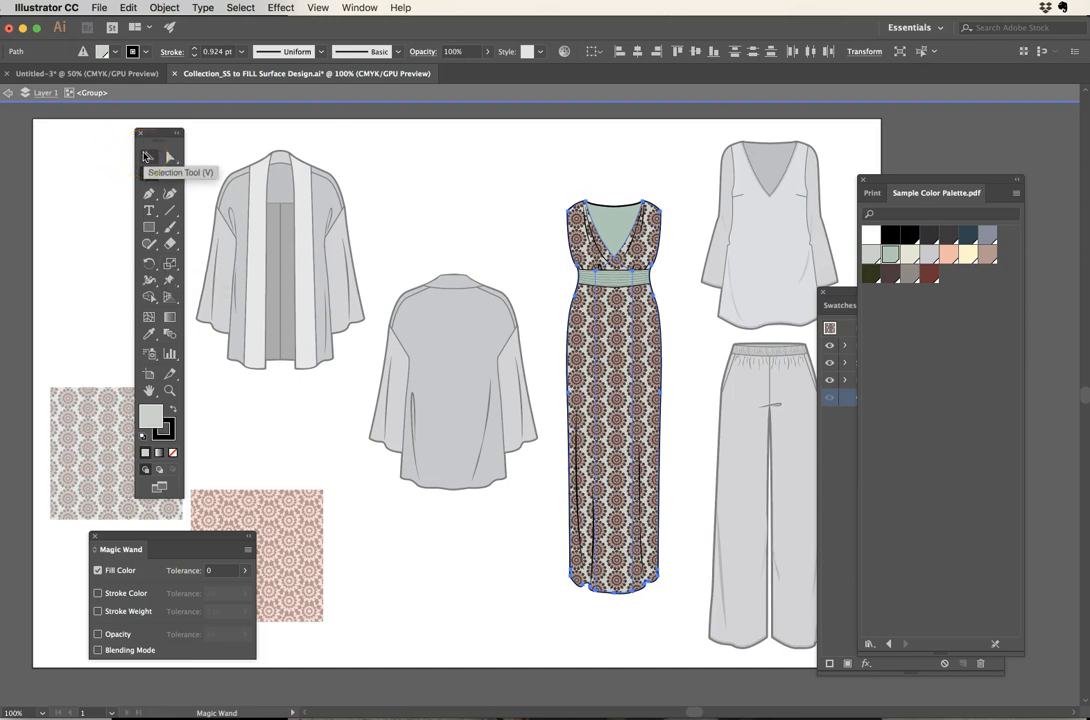
Step: Try to scale the dress panels' pattern uniformly to 50% without transforming the objects
click(147, 266)
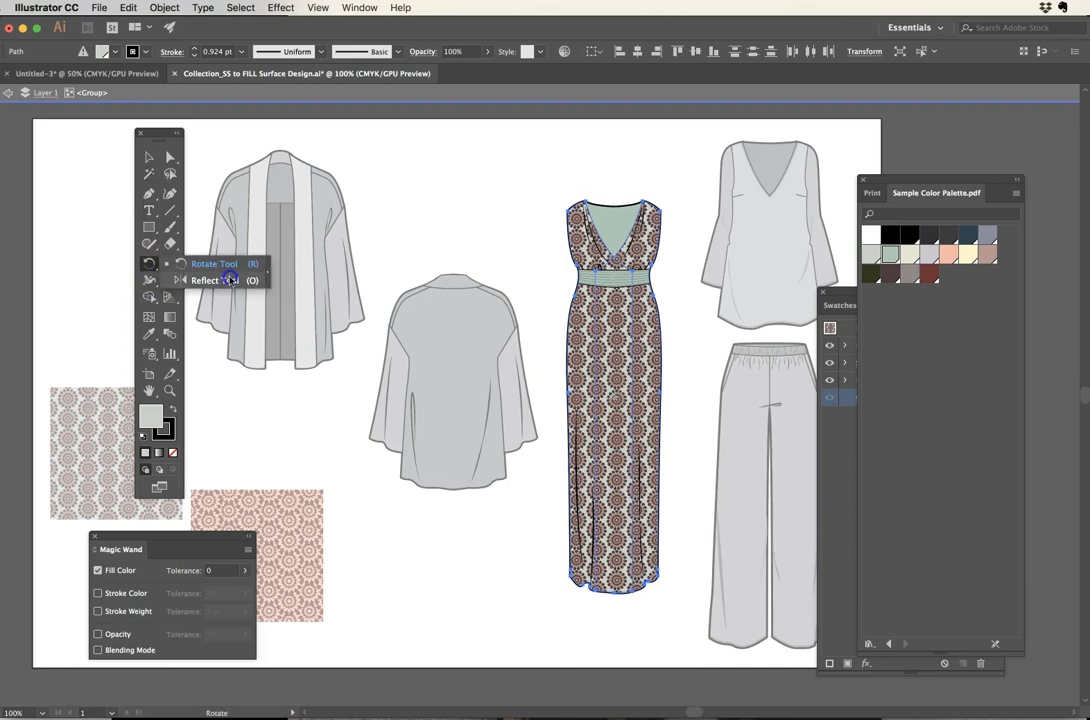
click(171, 264)
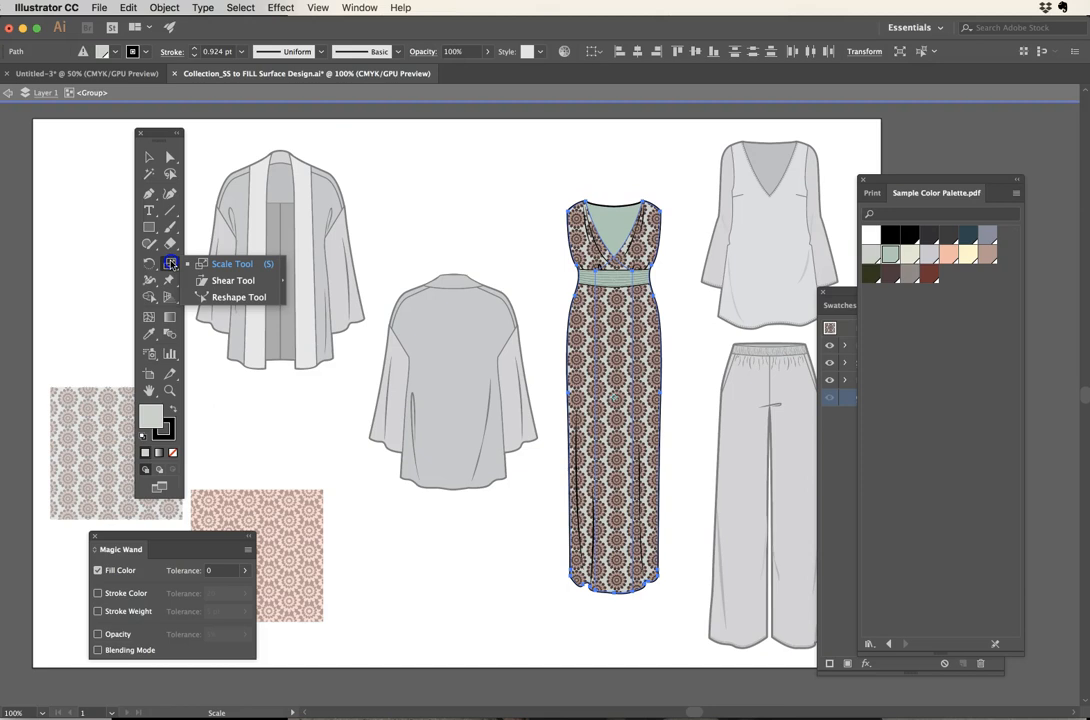
double_click(170, 263)
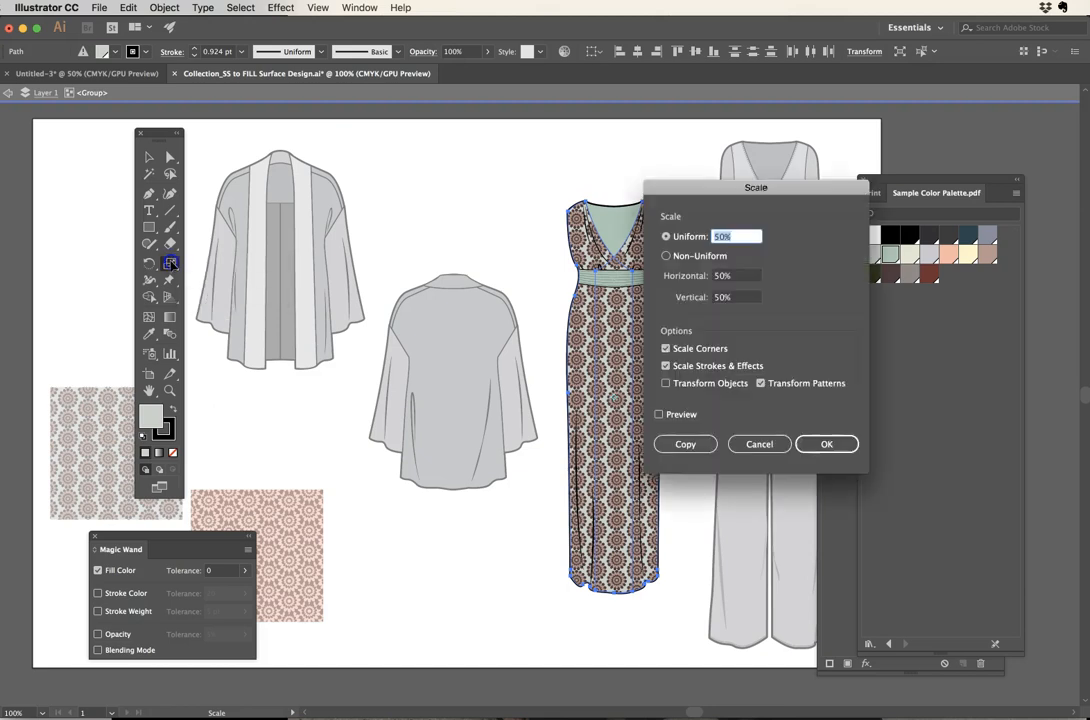
drag(710, 185, 369, 198)
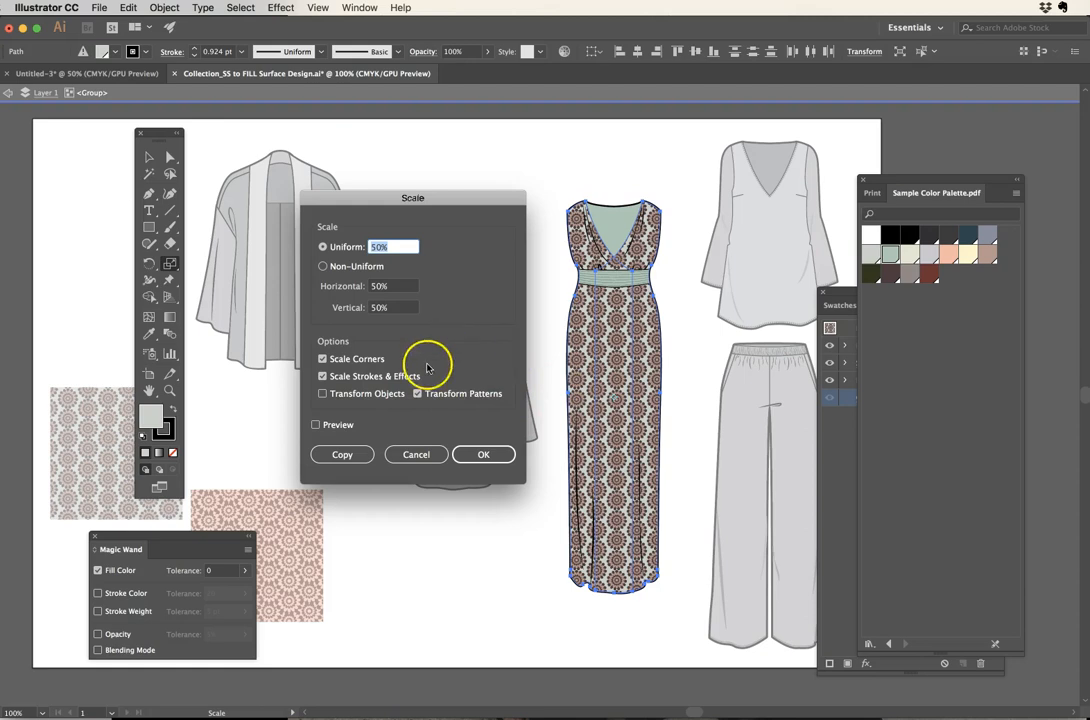
key(Escape)
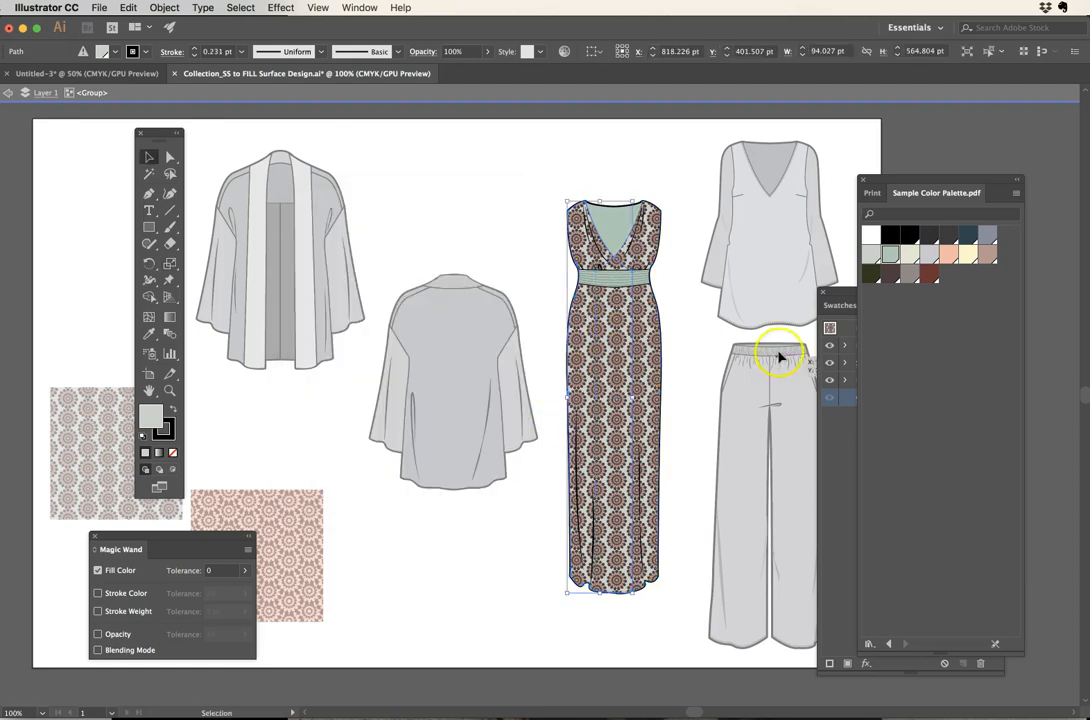
Step: Scale the dress panels' pattern fill uniformly to 40% without transforming the objects, and exit isolation
click(853, 292)
click(910, 345)
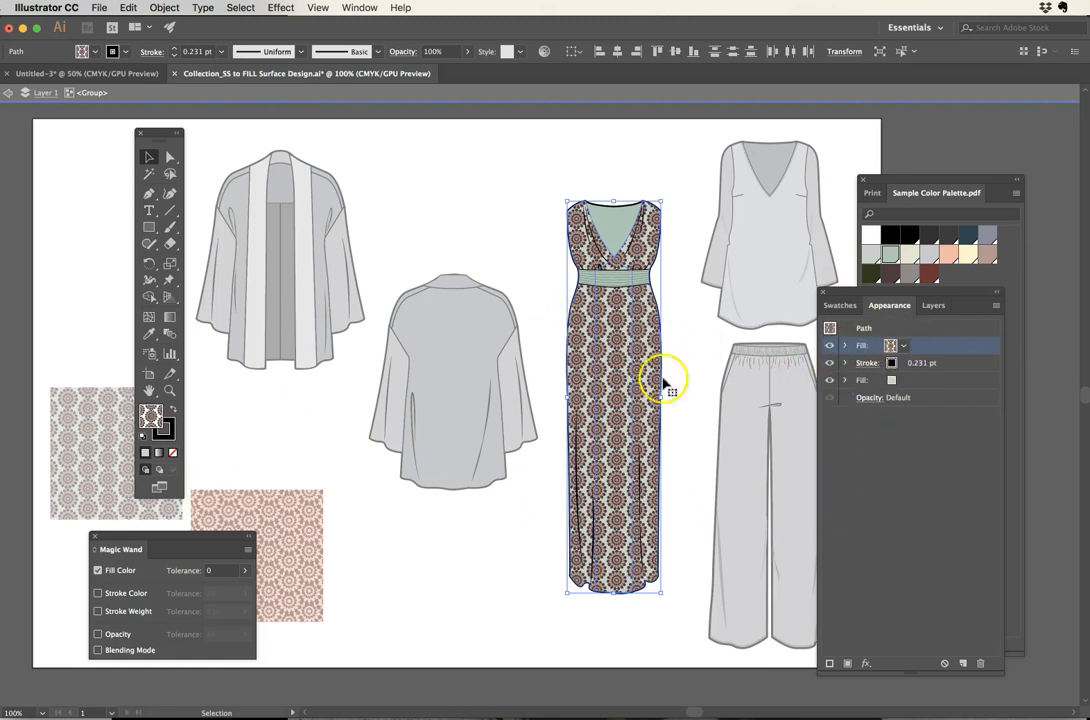
double_click(169, 264)
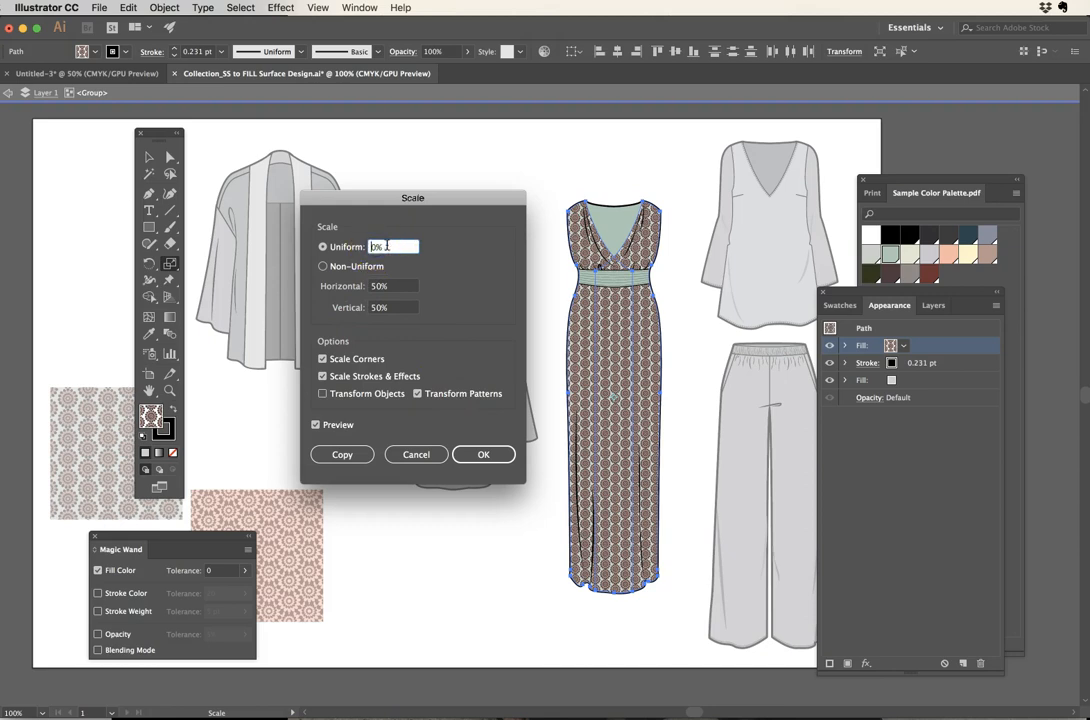
click(316, 425)
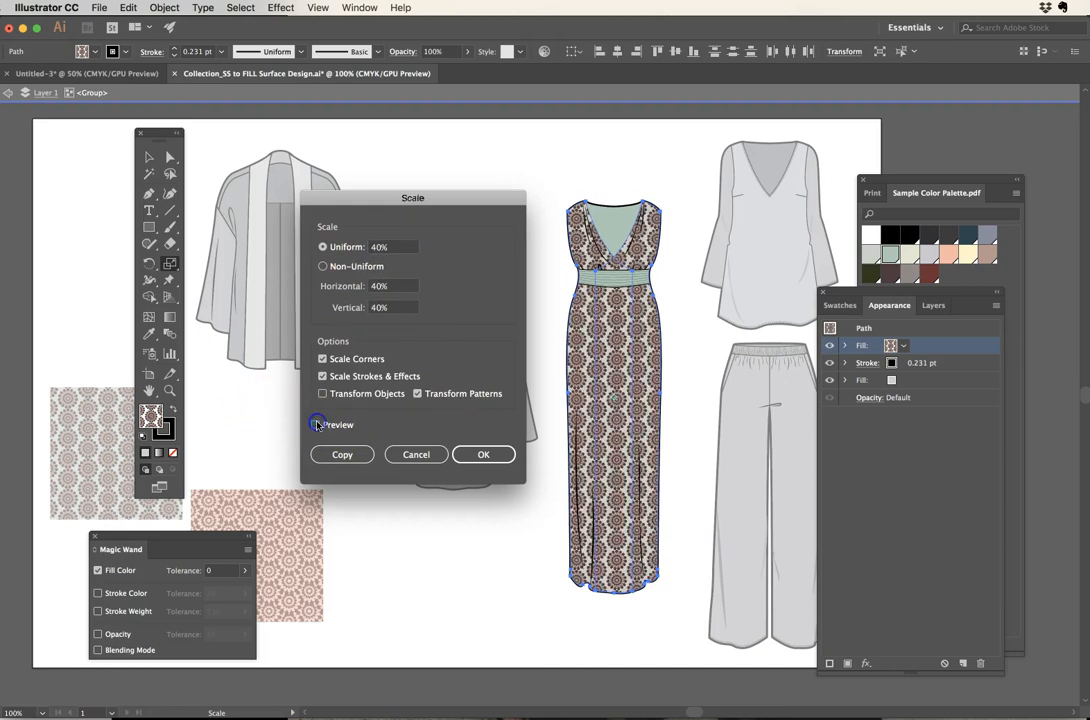
click(495, 454)
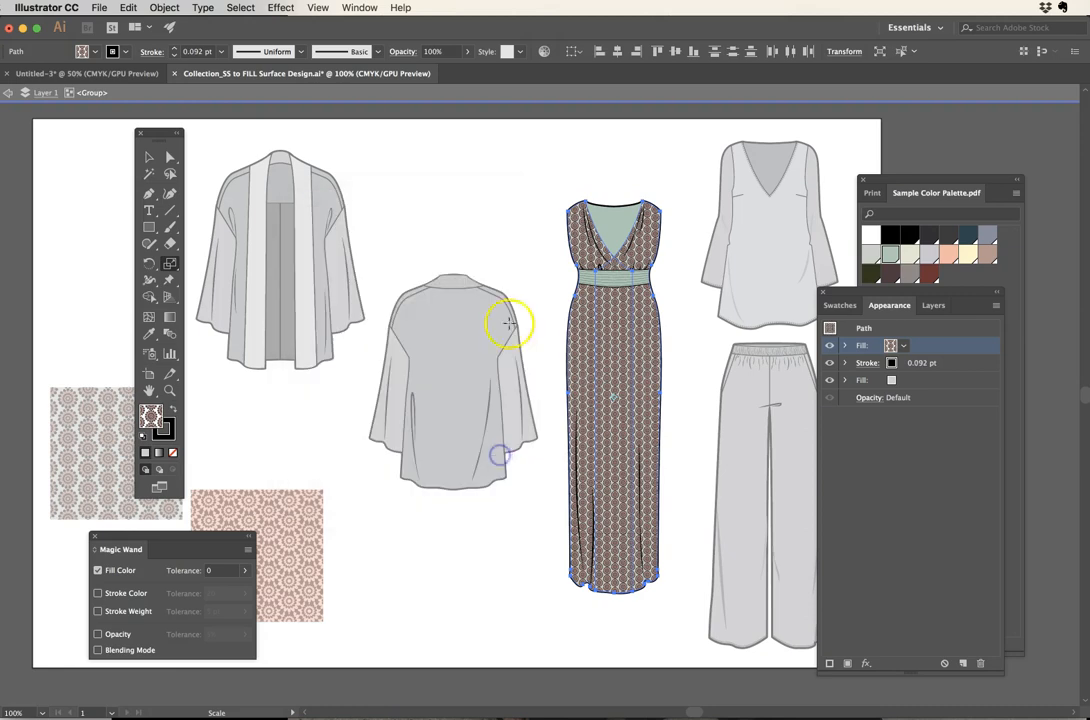
click(148, 158)
click(536, 256)
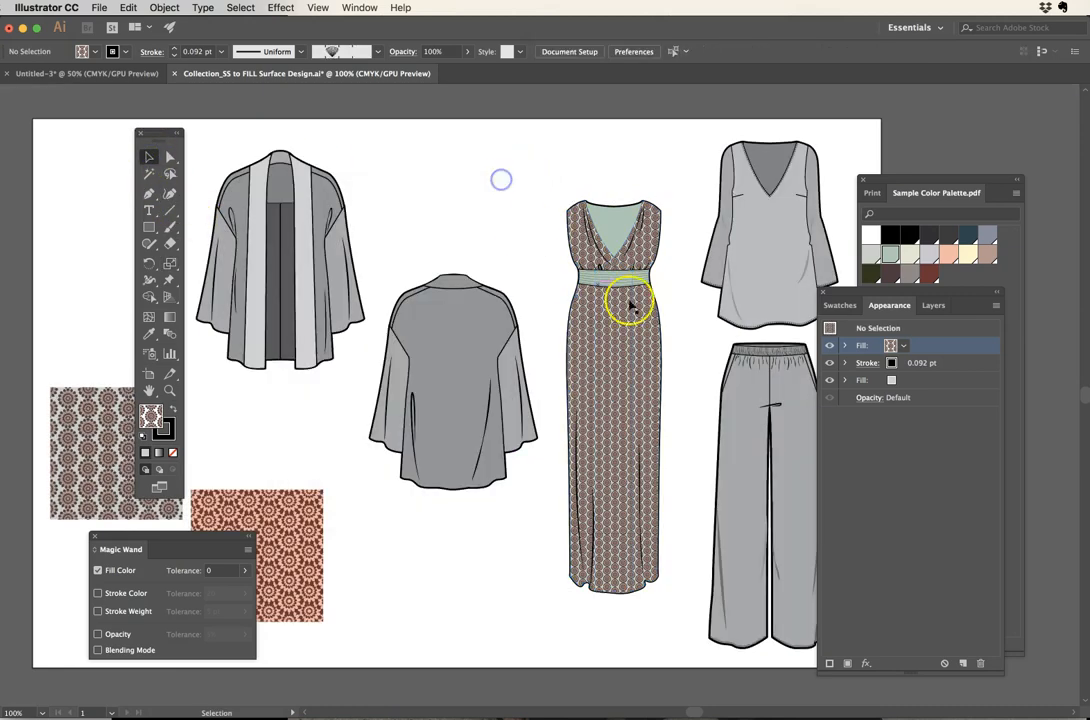
Step: Isolate the dress group and set the right-hand patterned panel's stroke weight to 2 pt
drag(618, 319, 648, 315)
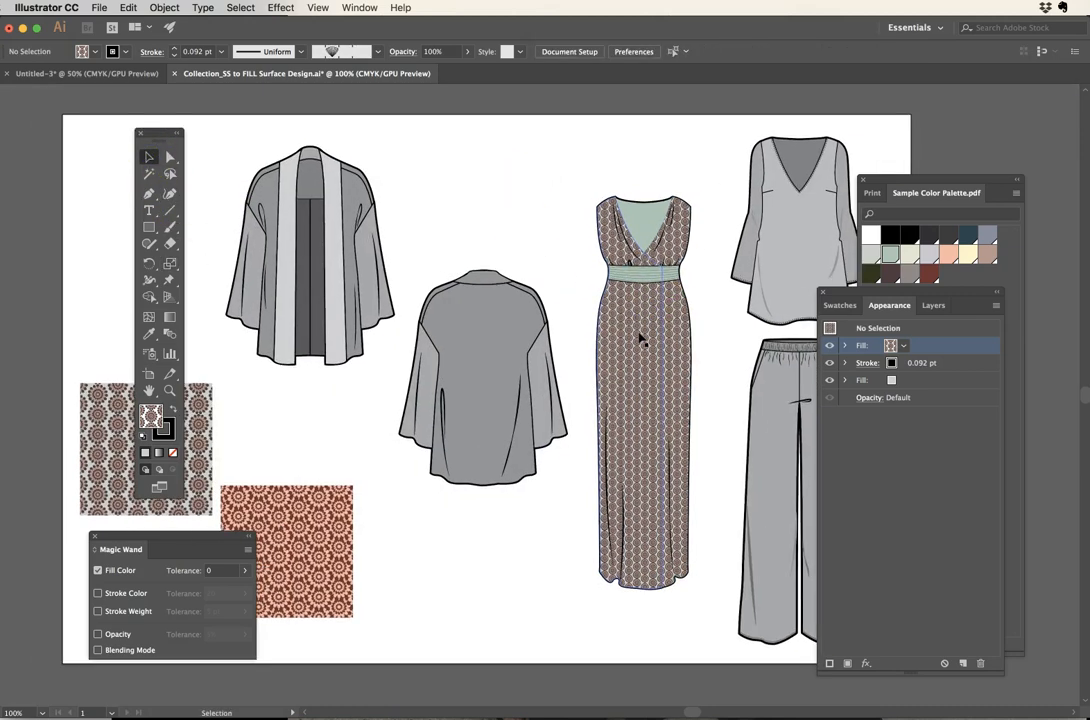
super+click(647, 315)
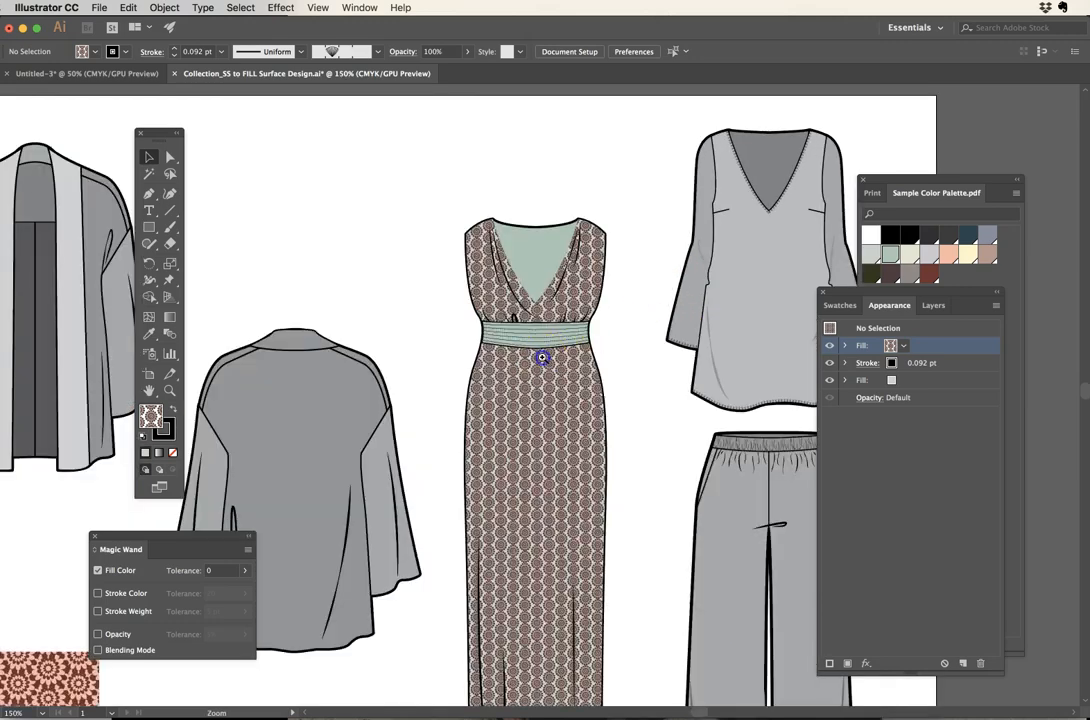
super+click(542, 357)
super+click(539, 353)
super+click(538, 352)
click(477, 352)
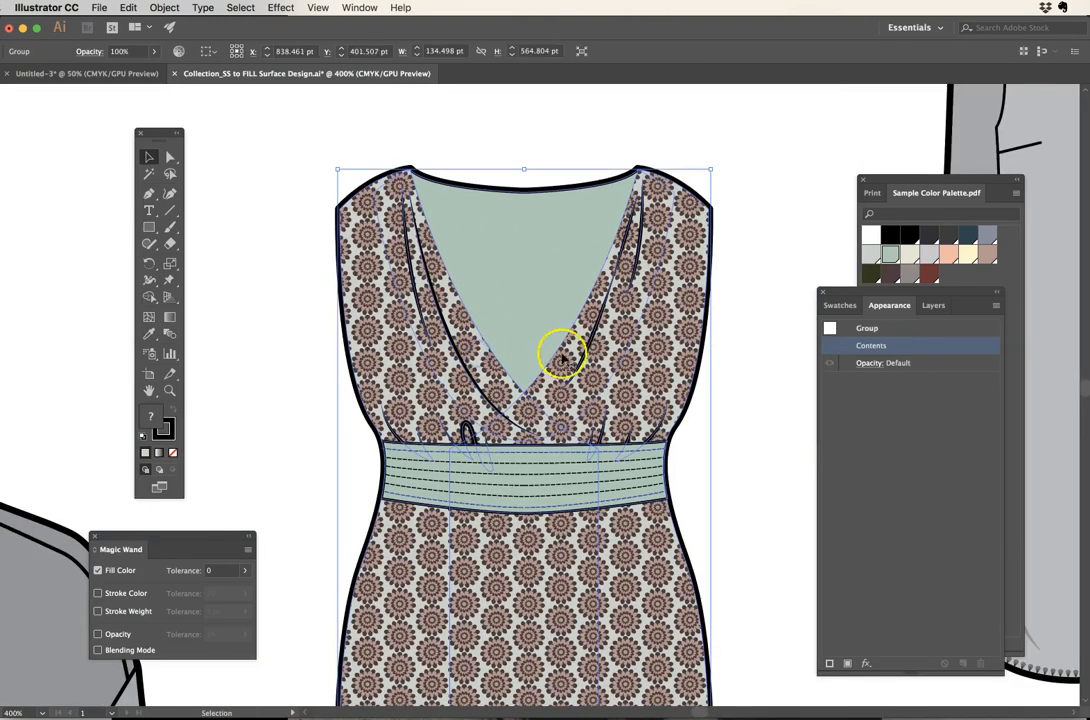
double_click(484, 367)
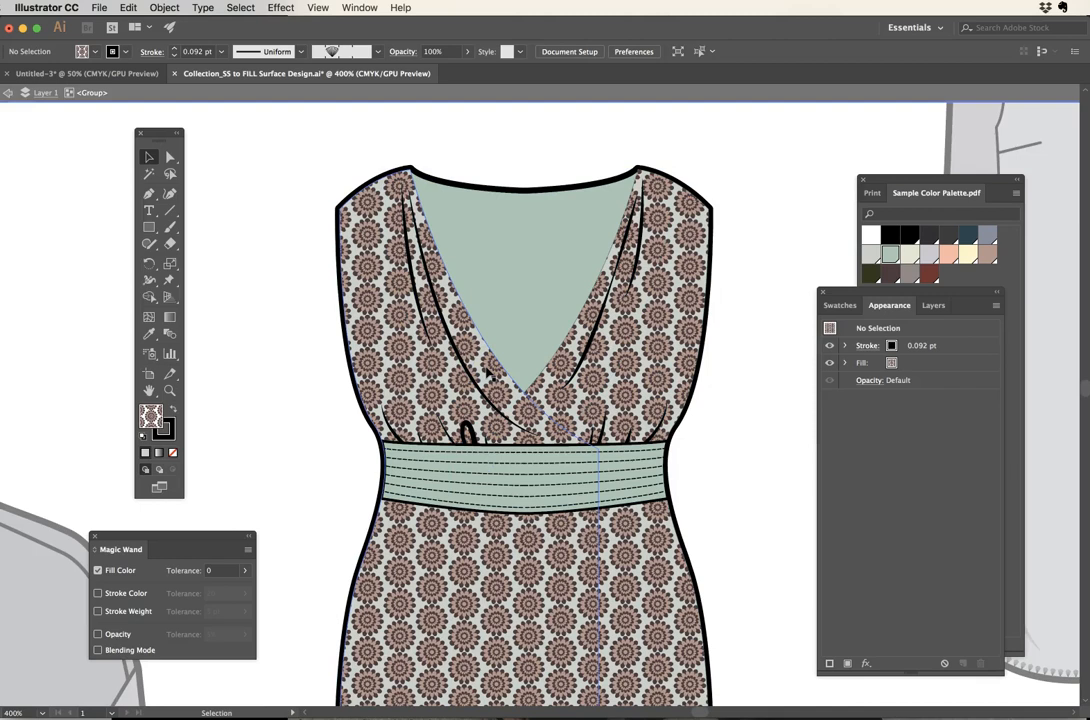
click(472, 324)
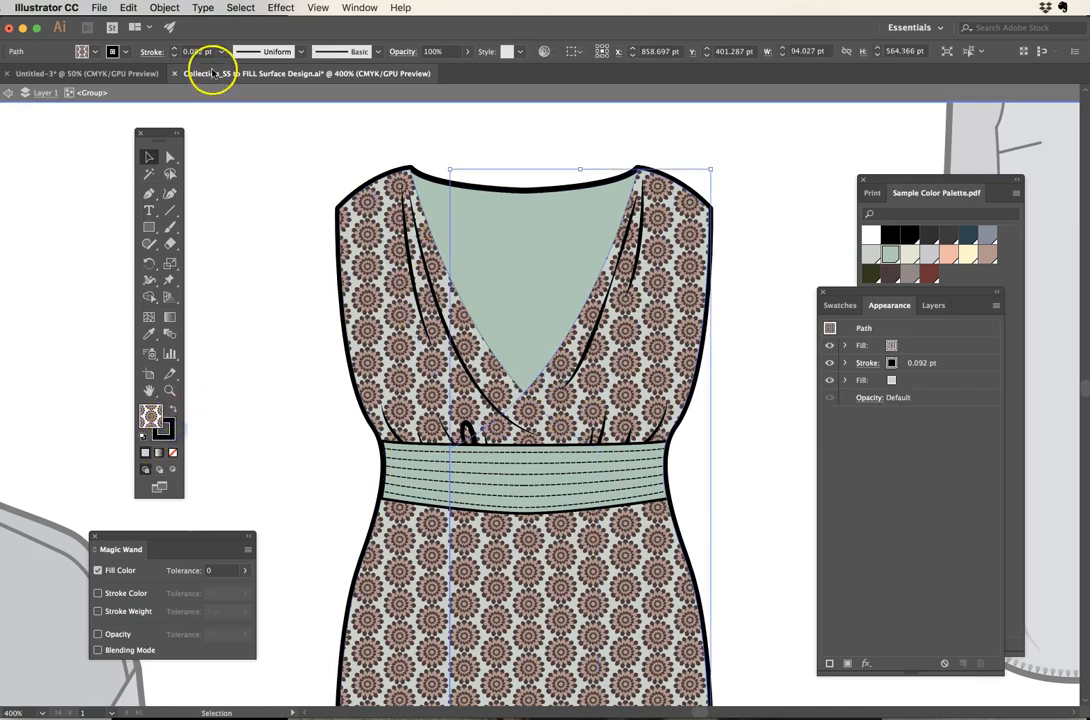
click(174, 48)
click(174, 48)
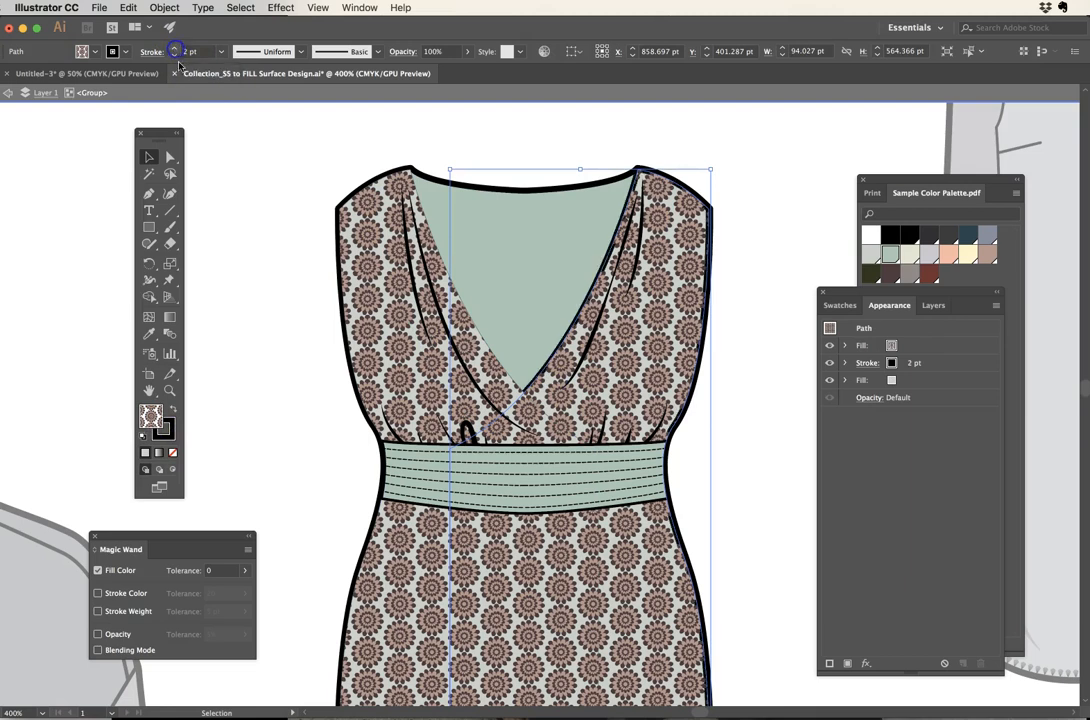
Step: Set the dress's left-hand patterned panel's stroke weight to 2 pt and exit isolation
click(470, 339)
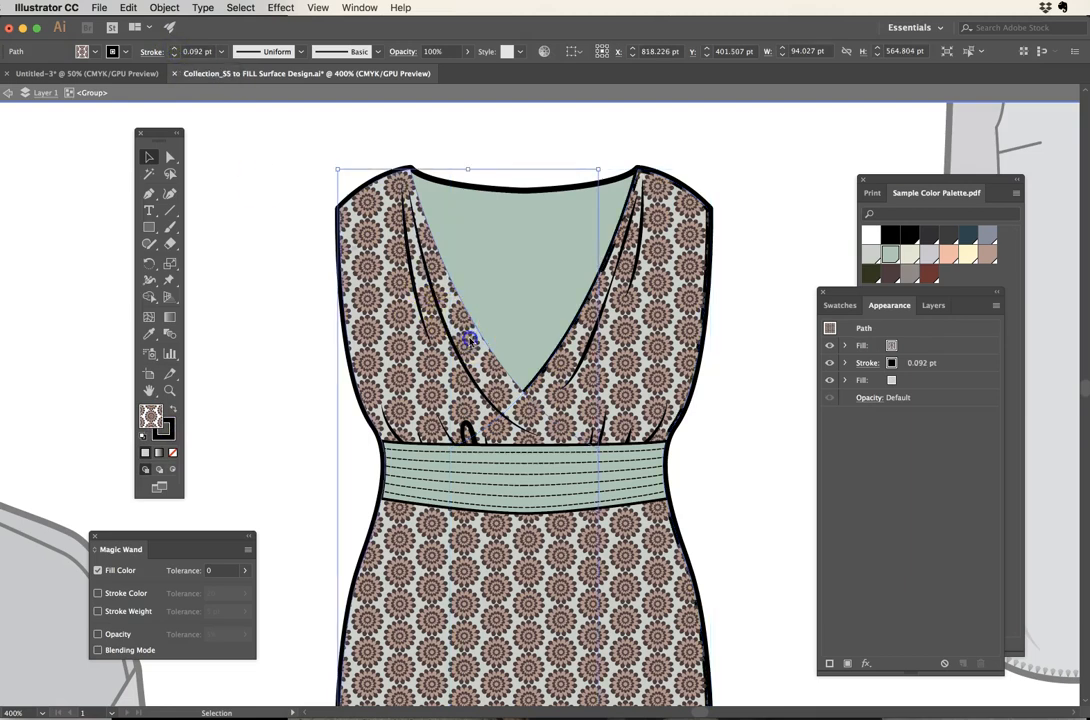
click(174, 48)
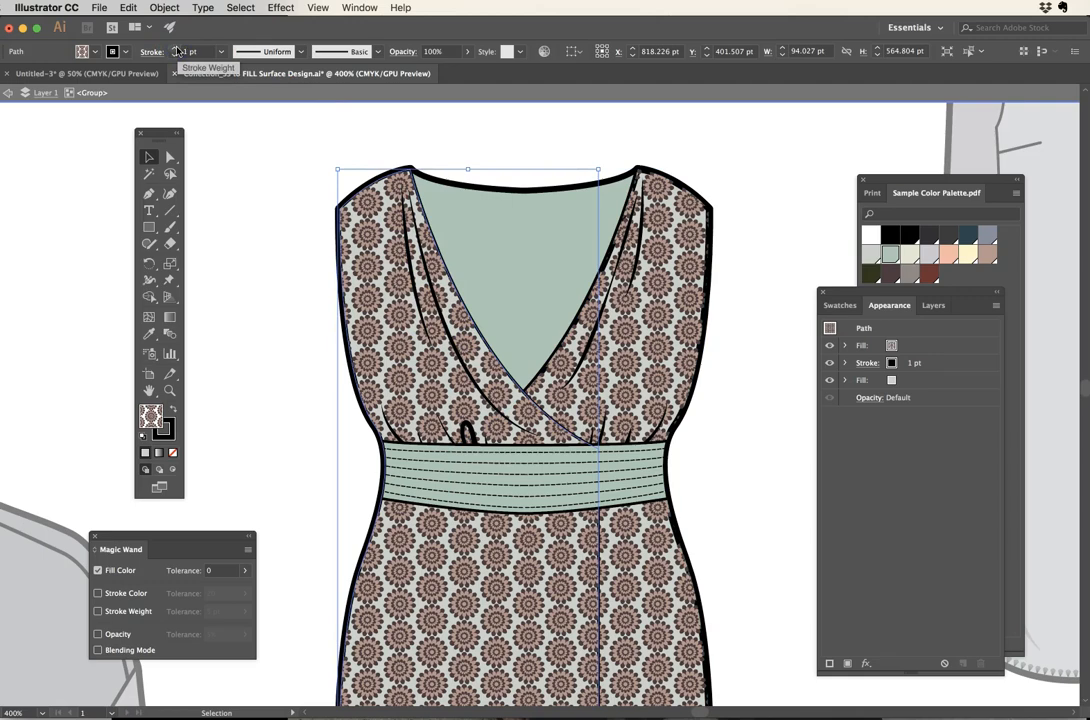
click(174, 48)
click(278, 233)
ctrl+alt+click(590, 385)
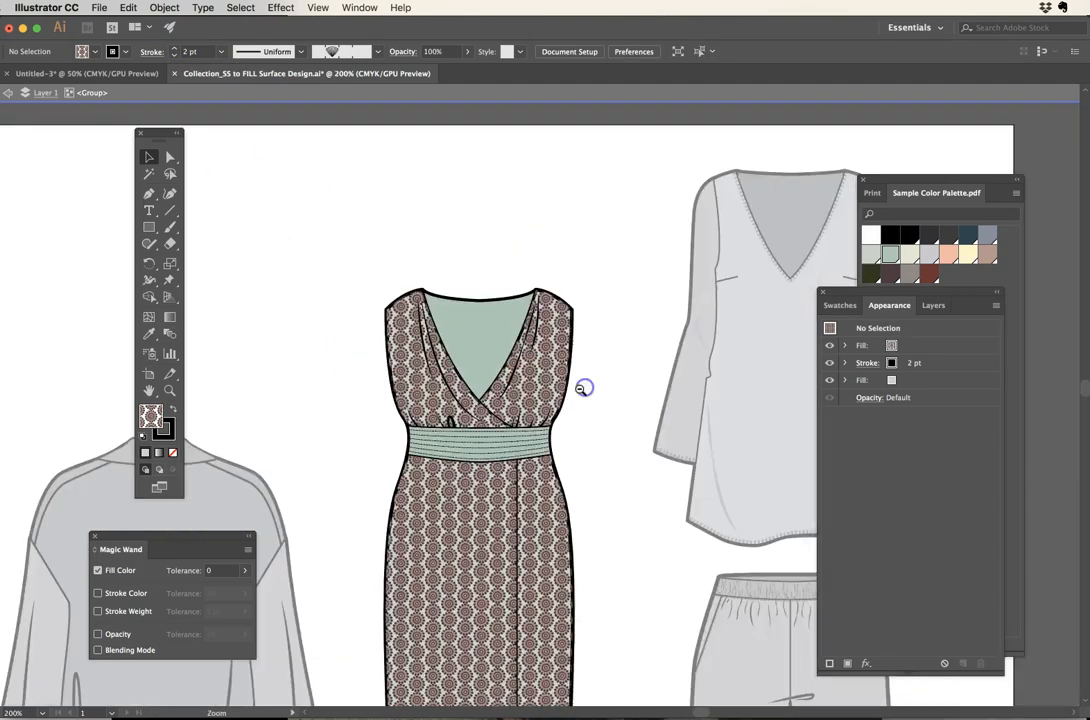
alt+super+click(580, 389)
alt+super+click(580, 389)
drag(506, 409, 622, 354)
drag(533, 357, 602, 272)
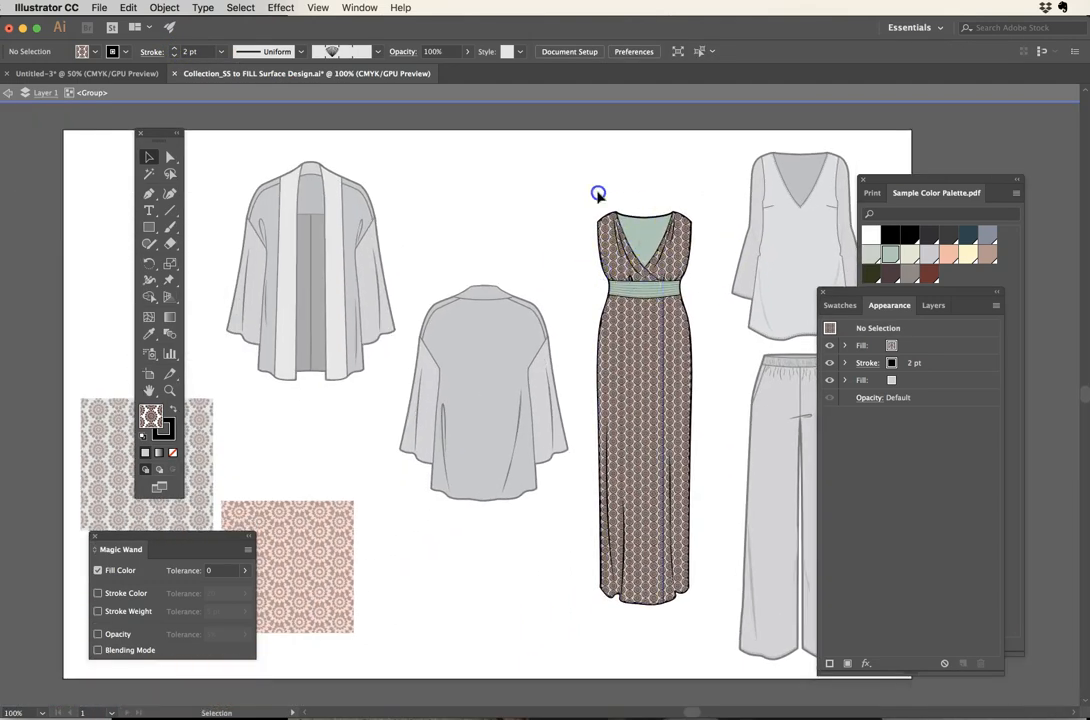
double_click(700, 284)
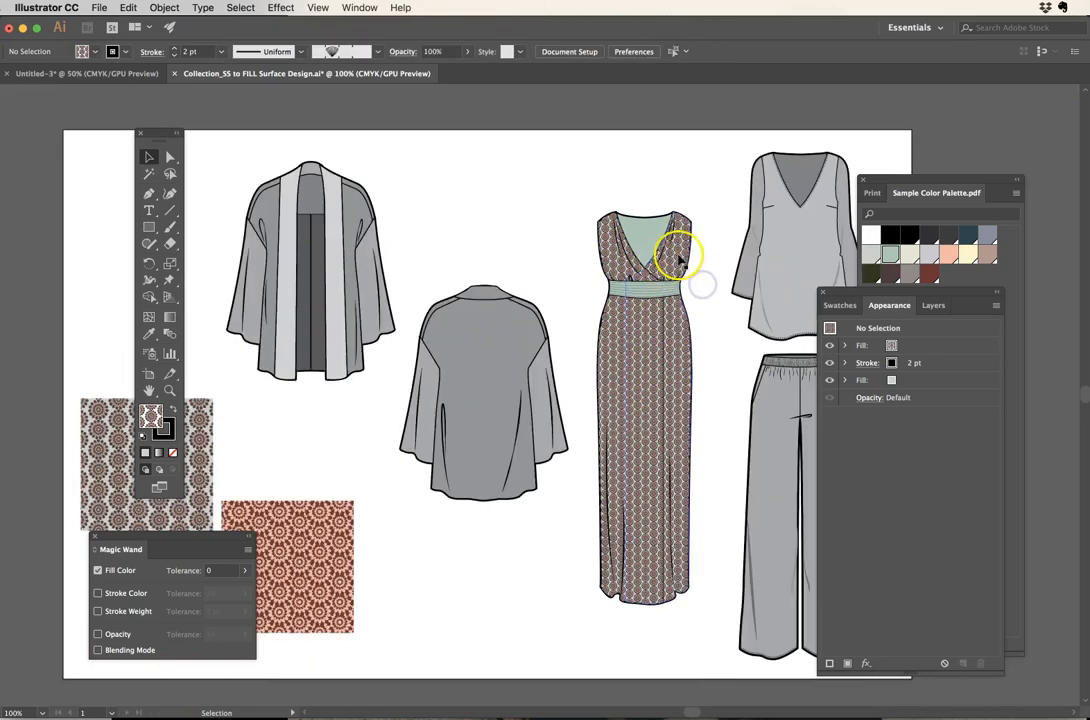
Step: Isolate the dress, examine the stacked pattern and colour fills of its right-hand panel, and exit isolation
click(680, 258)
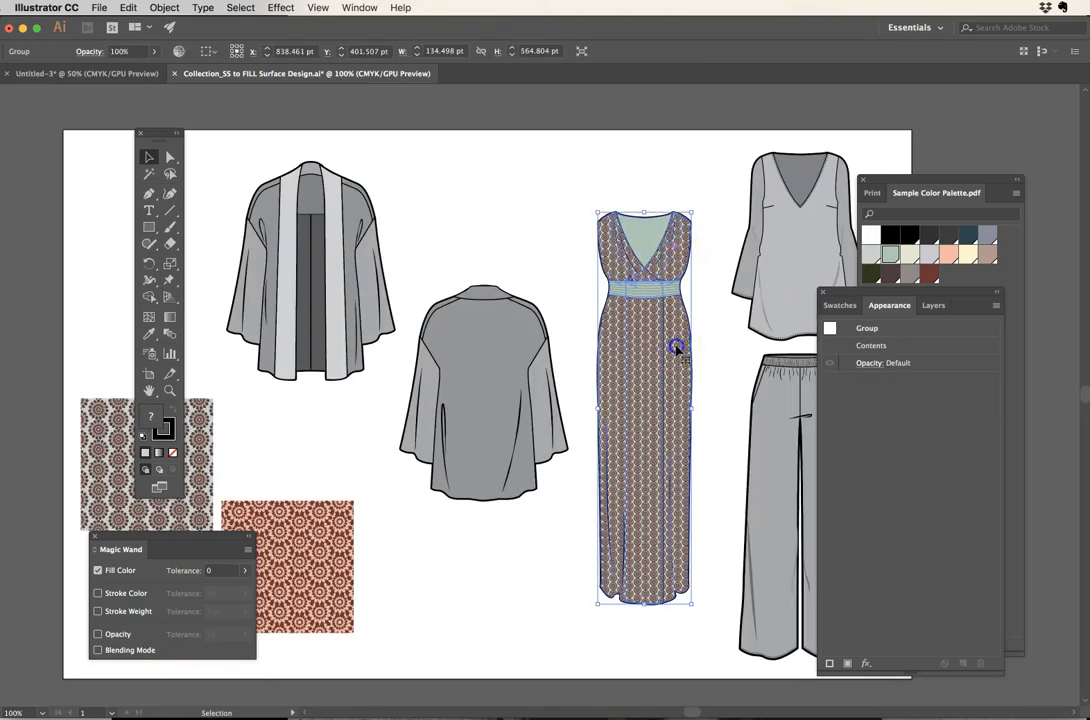
double_click(676, 347)
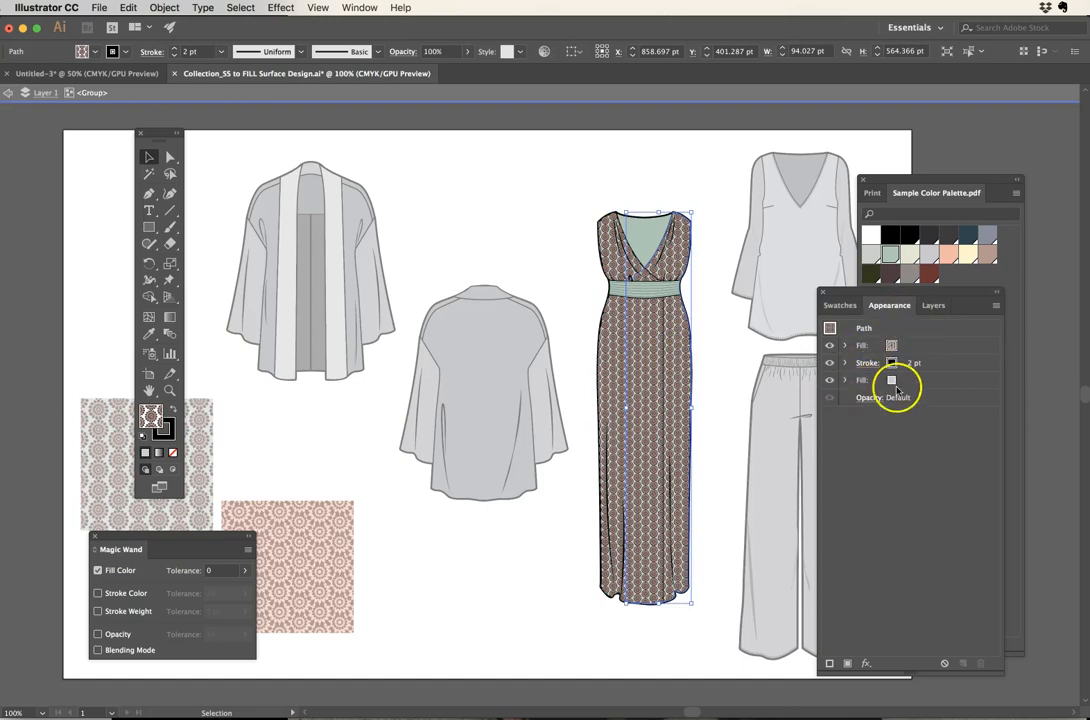
click(899, 347)
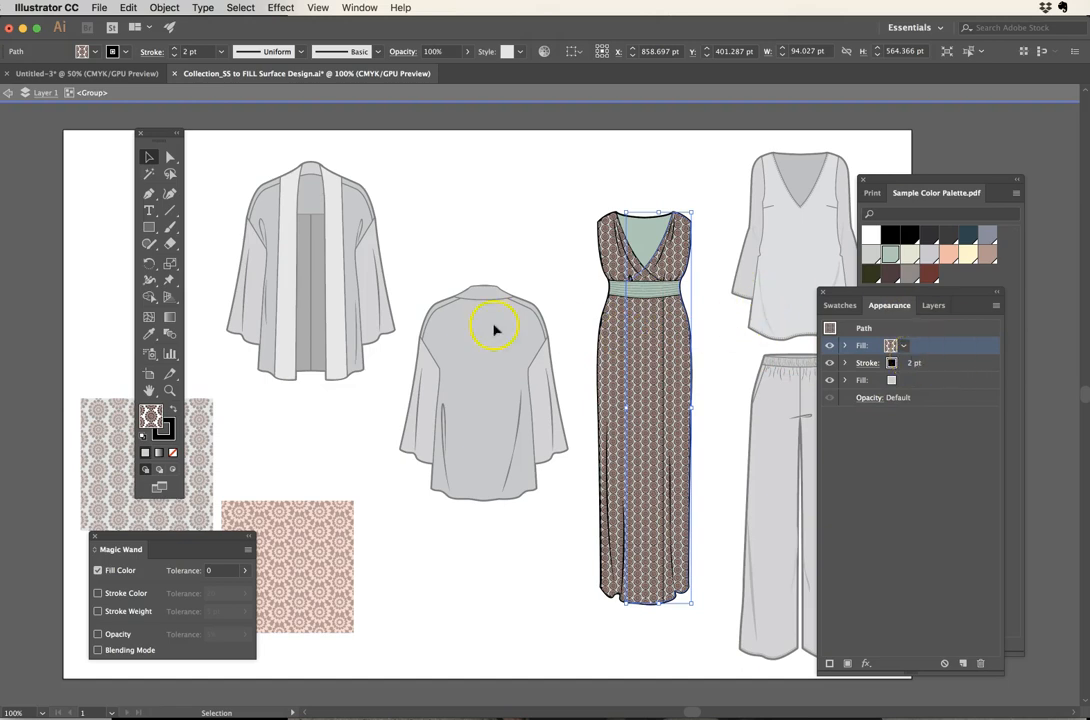
click(520, 286)
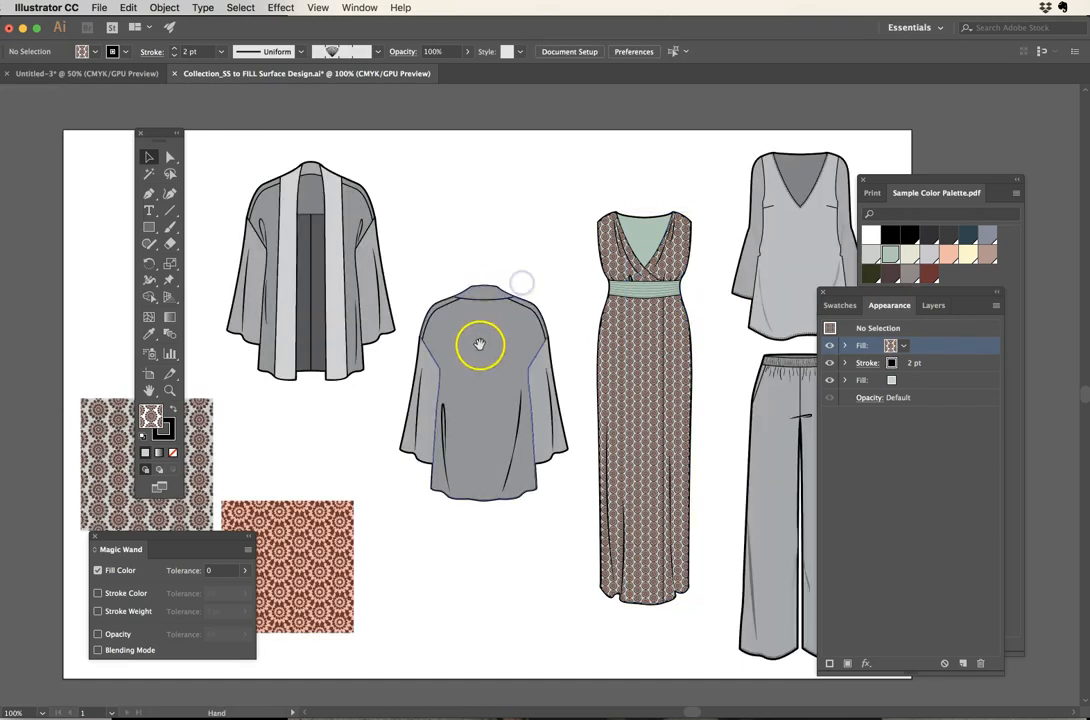
Step: Isolate the back-view jacket and fill its body with the striped New Pattern Swatch 10
drag(479, 344, 587, 349)
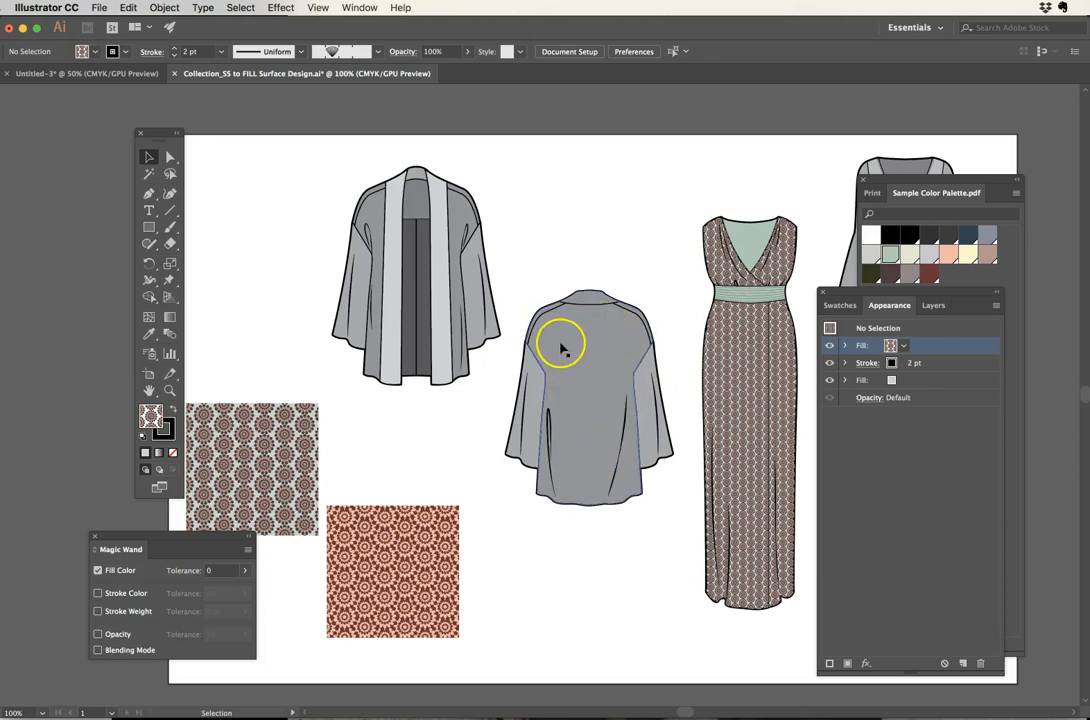
double_click(594, 353)
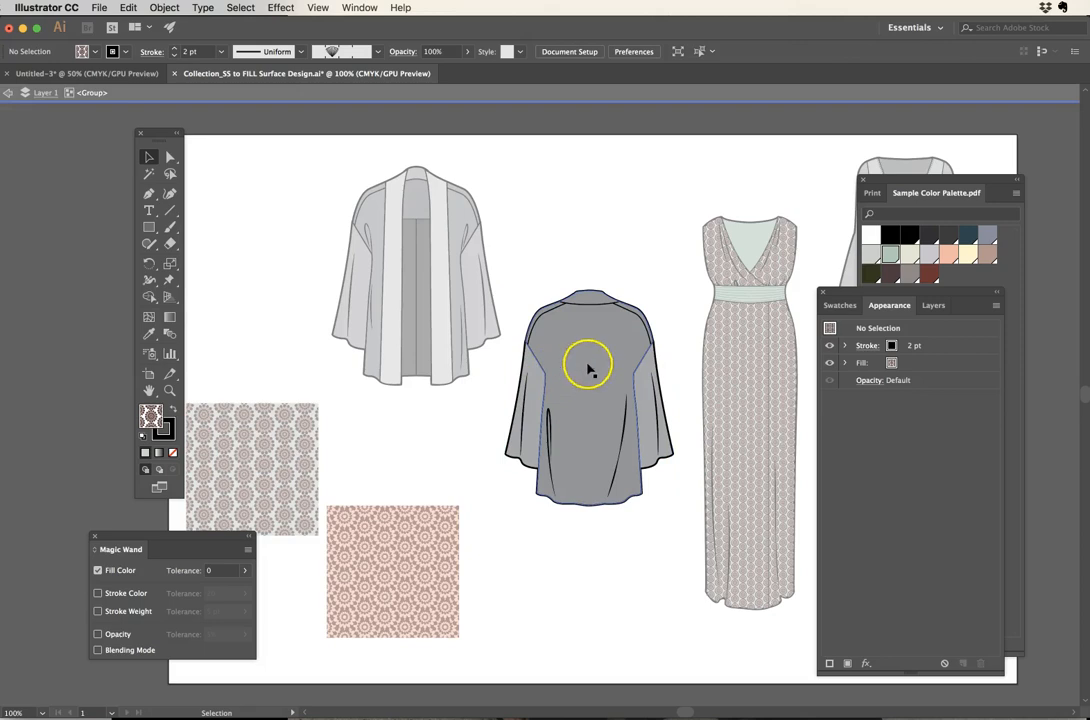
click(587, 366)
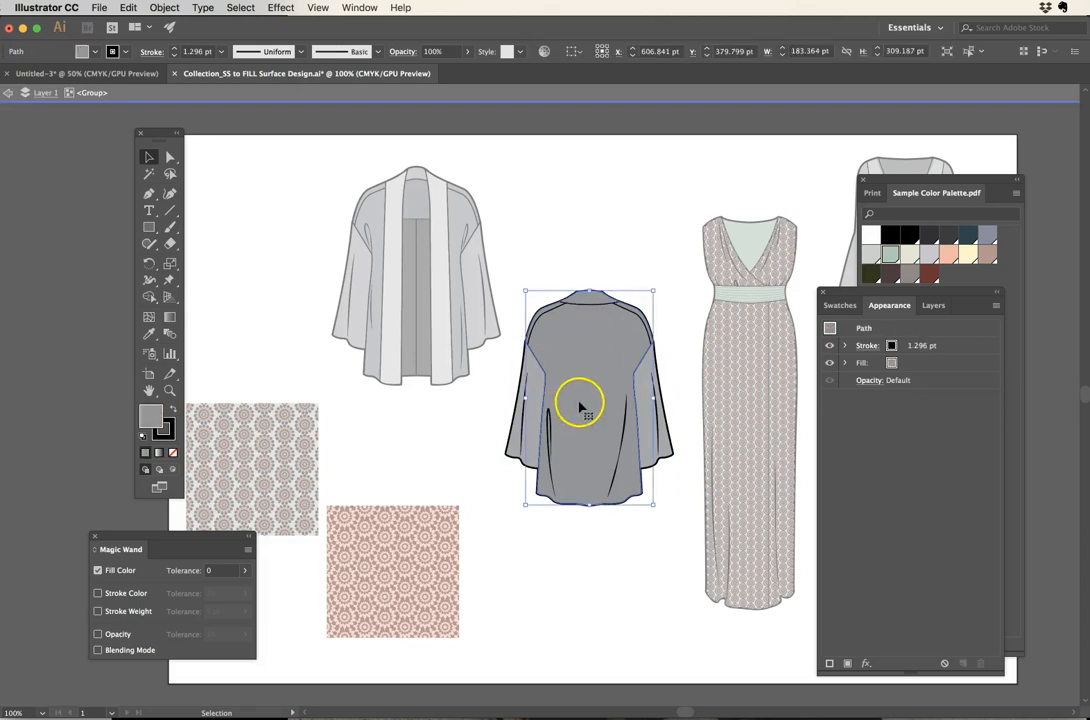
click(840, 305)
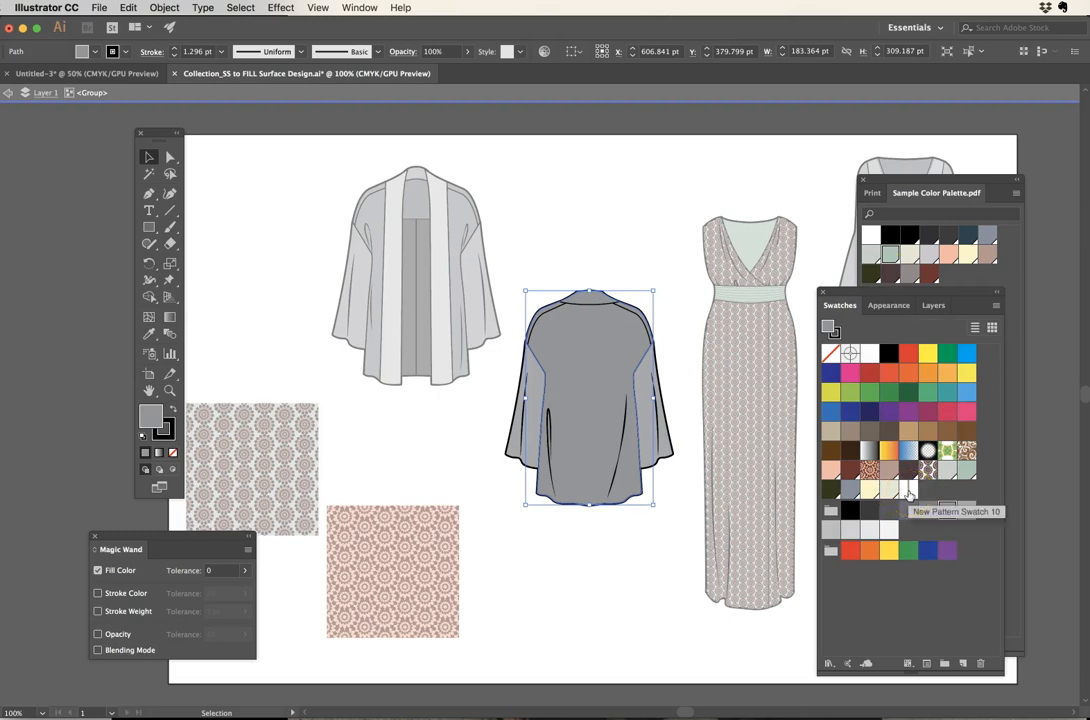
click(908, 492)
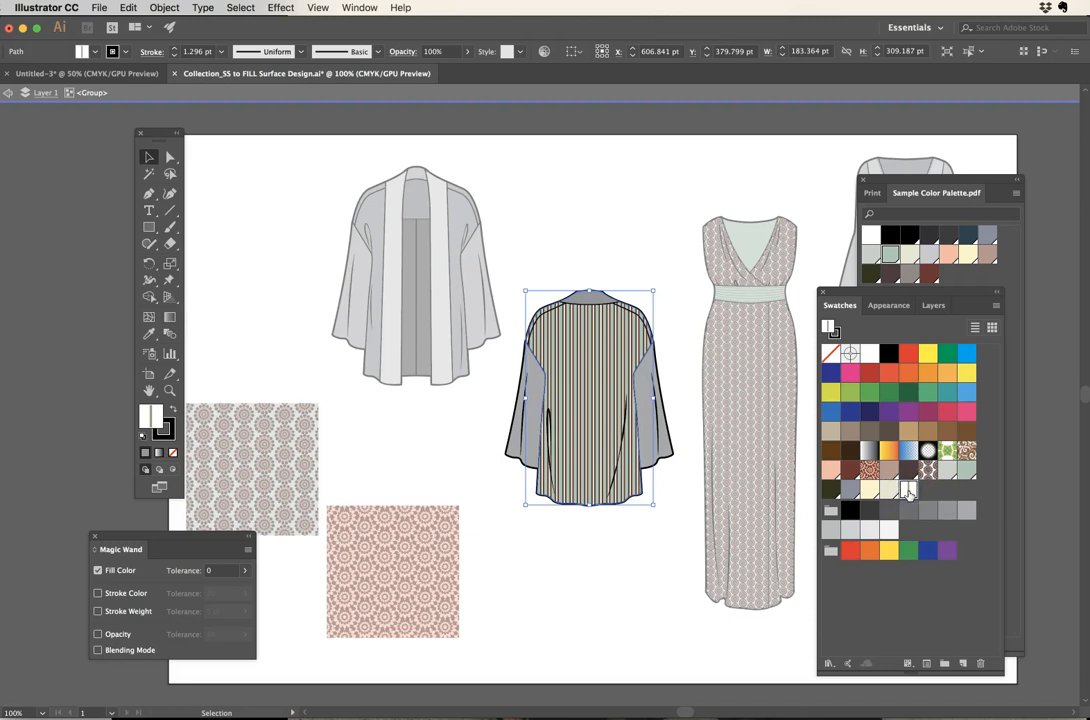
Step: Fill the back-view jacket's right sleeve with the striped New Pattern Swatch 10
click(642, 382)
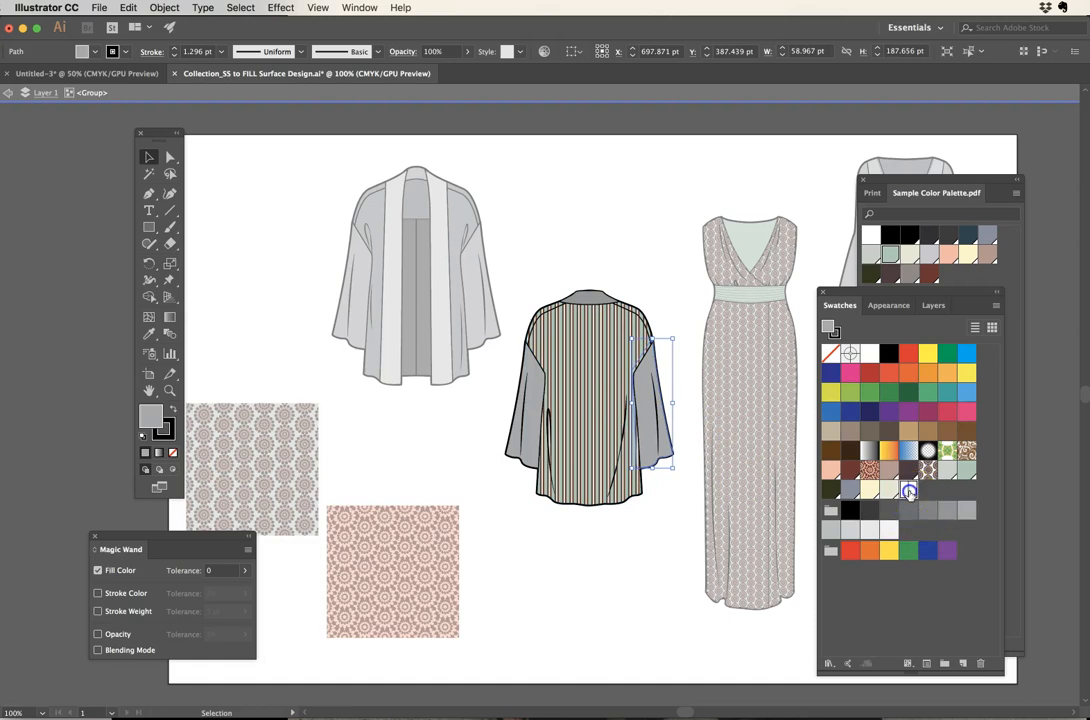
click(908, 492)
click(675, 637)
Step: Rotate only the stripe pattern inside the back-view jacket's right sleeve to follow the sleeve's slant, and deselect it
click(652, 445)
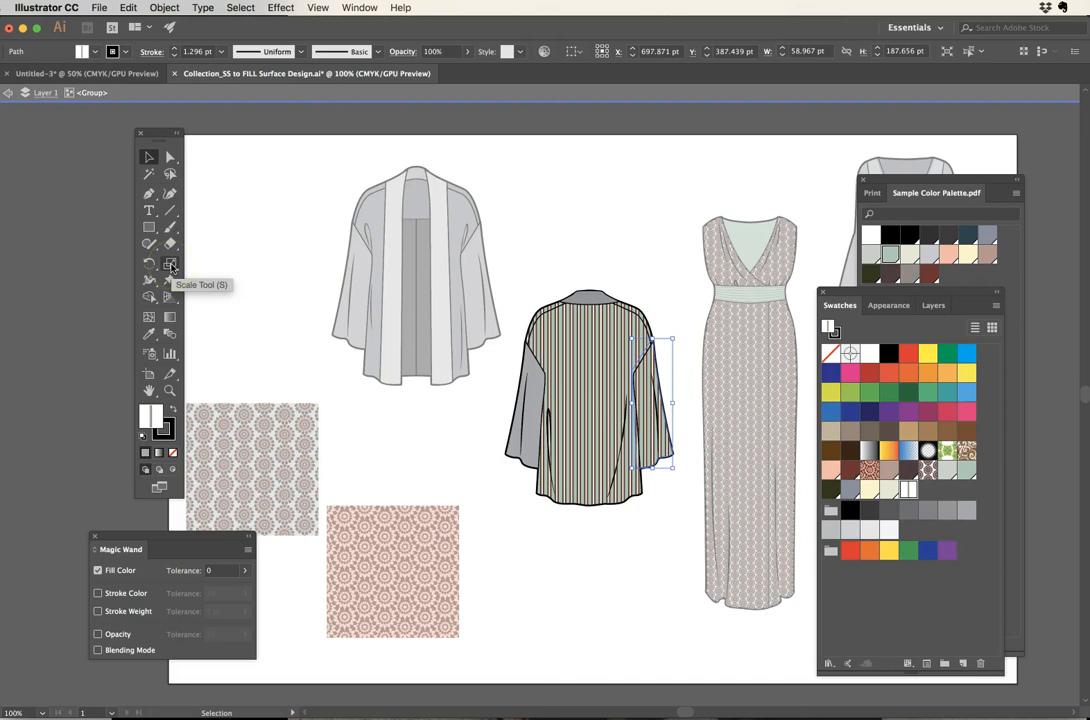
click(148, 158)
click(168, 264)
drag(168, 264, 232, 280)
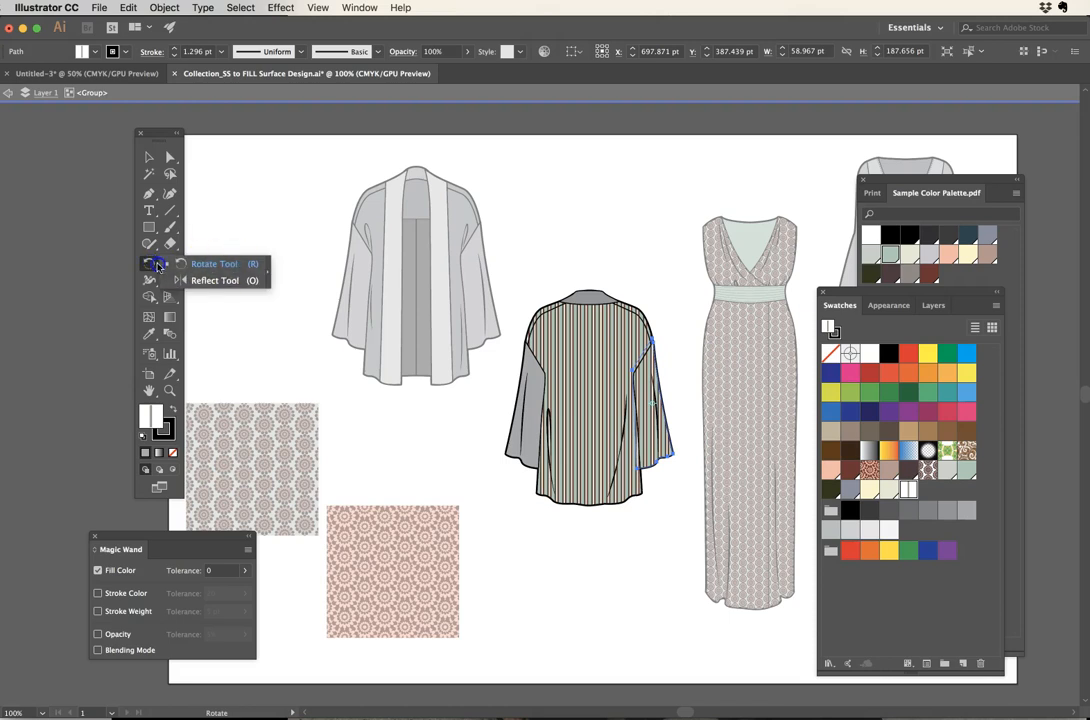
drag(157, 266, 152, 264)
click(622, 294)
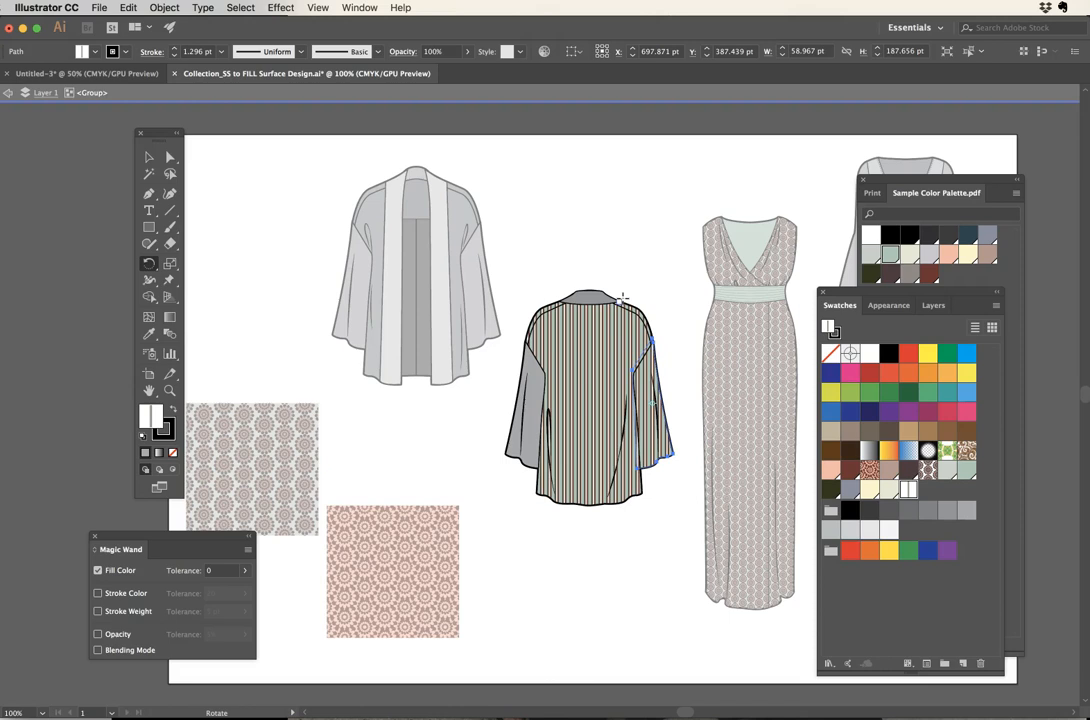
click(652, 272)
click(637, 288)
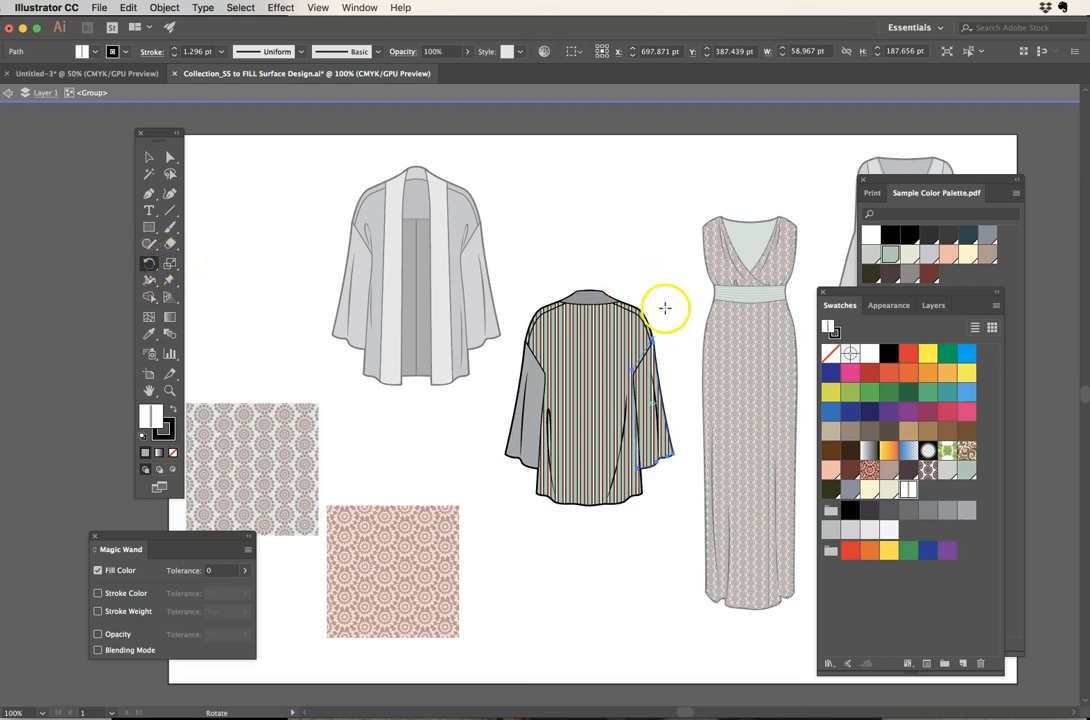
mouse_move(665, 308)
mouse_down()
mouse_move(650, 309)
mouse_move(684, 303)
mouse_move(673, 303)
mouse_up()
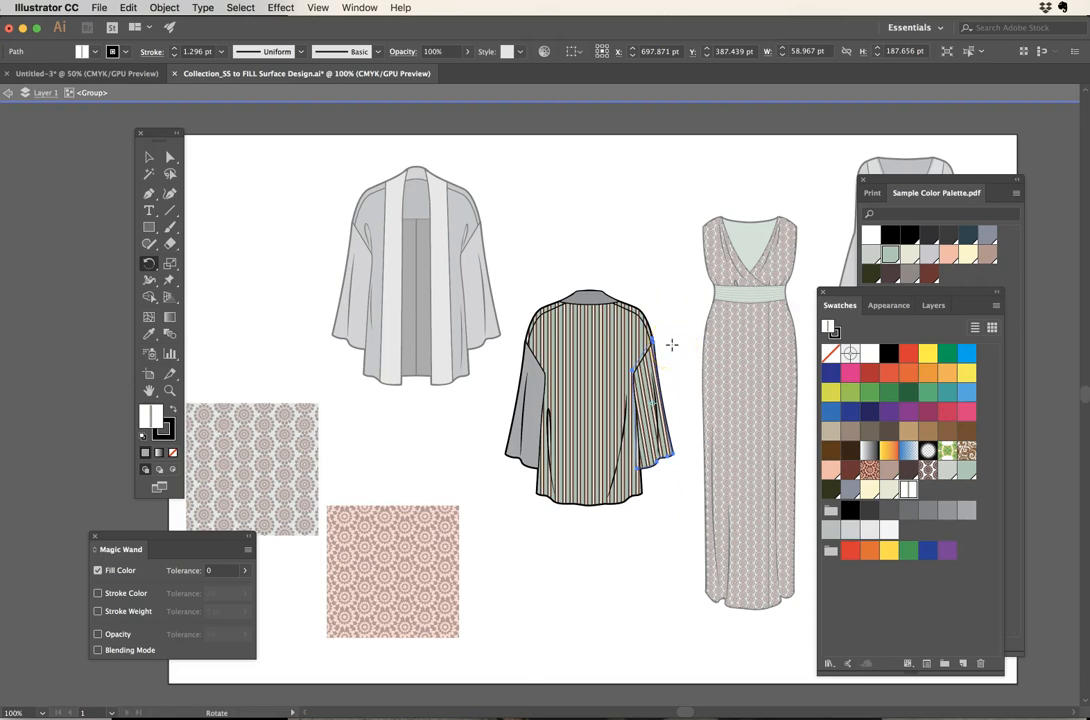
click(148, 157)
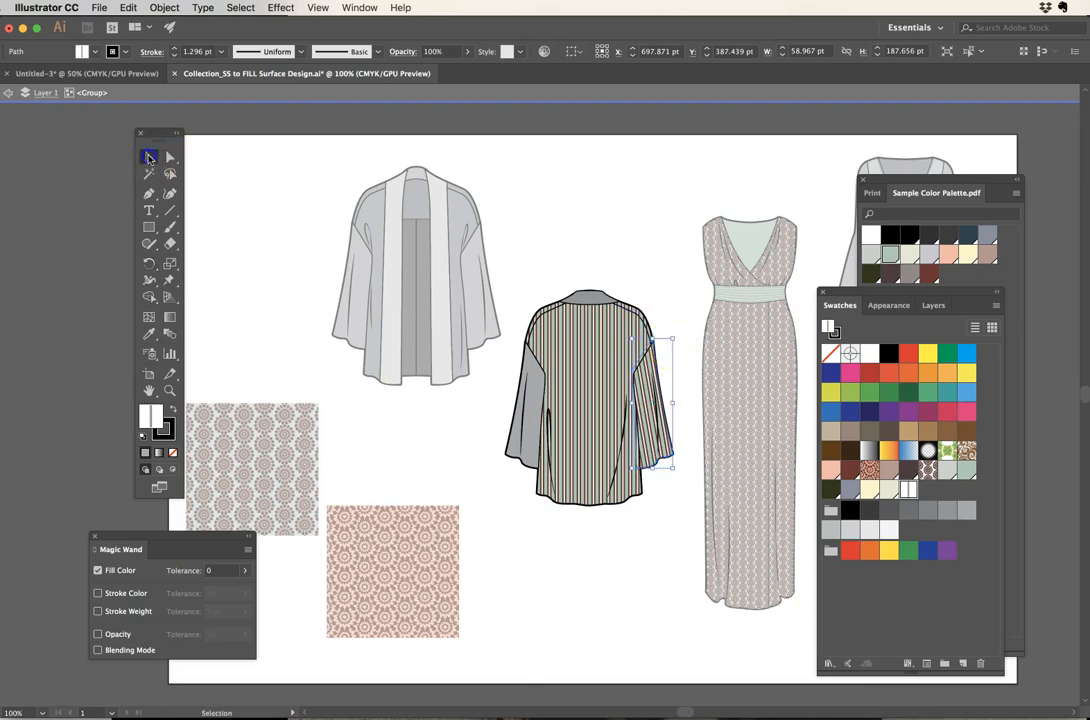
click(599, 233)
Step: Fill the back-view jacket's left sleeve with the striped swatch, rotate only its stripes to follow the sleeve's slant, and exit isolation
click(530, 365)
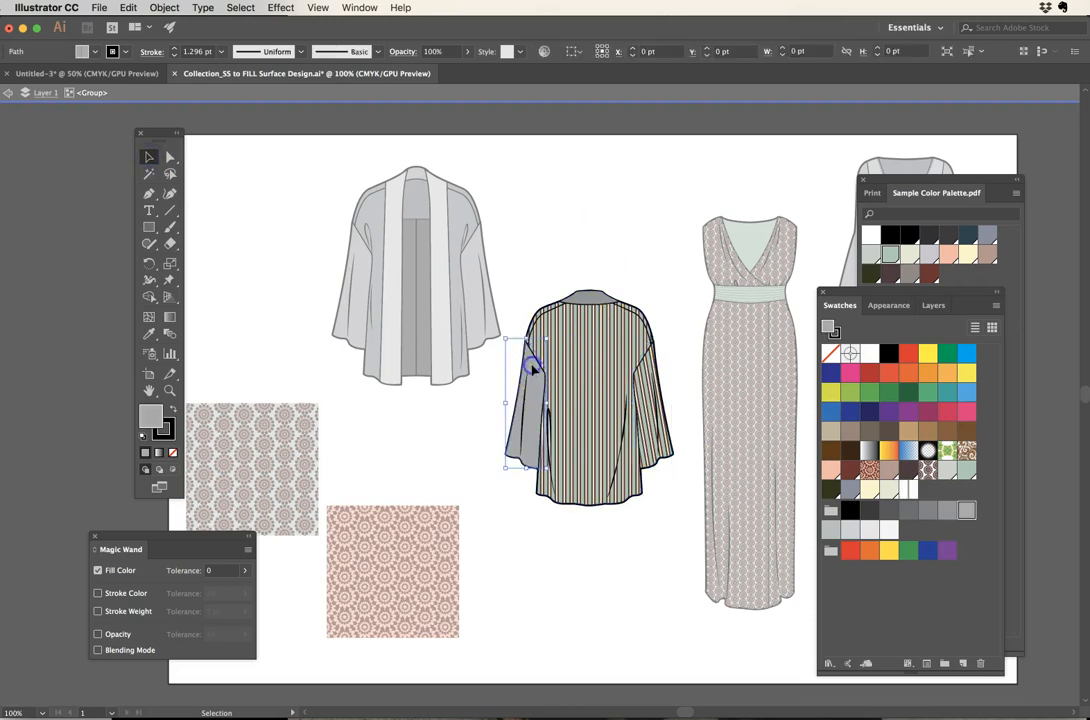
click(908, 489)
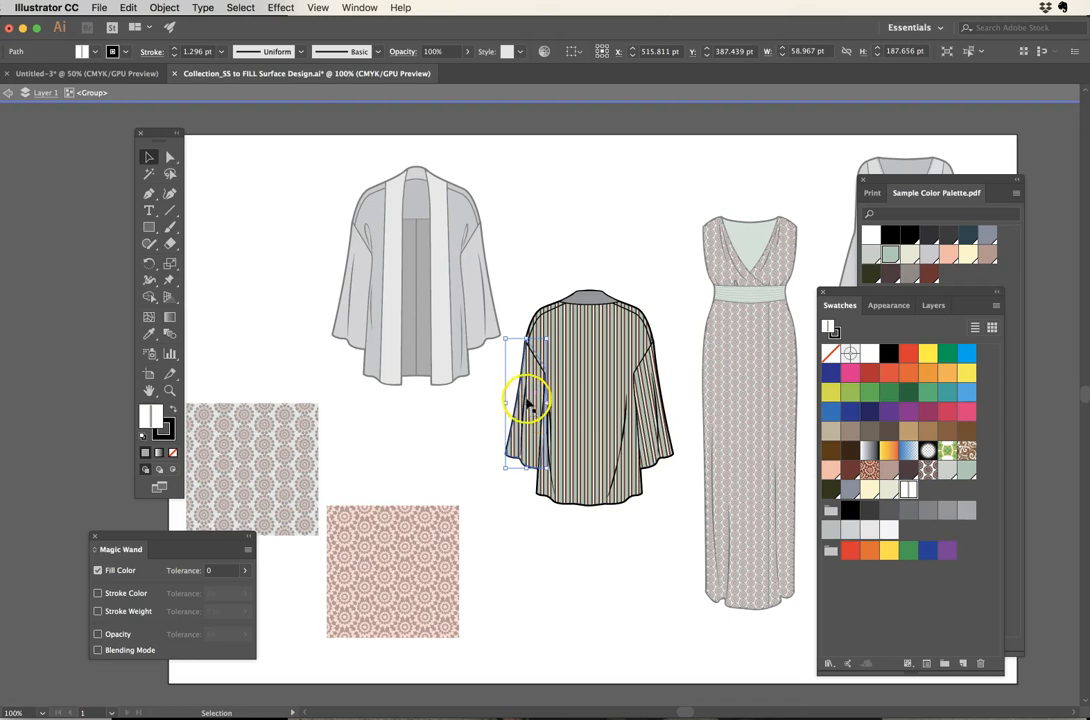
click(148, 262)
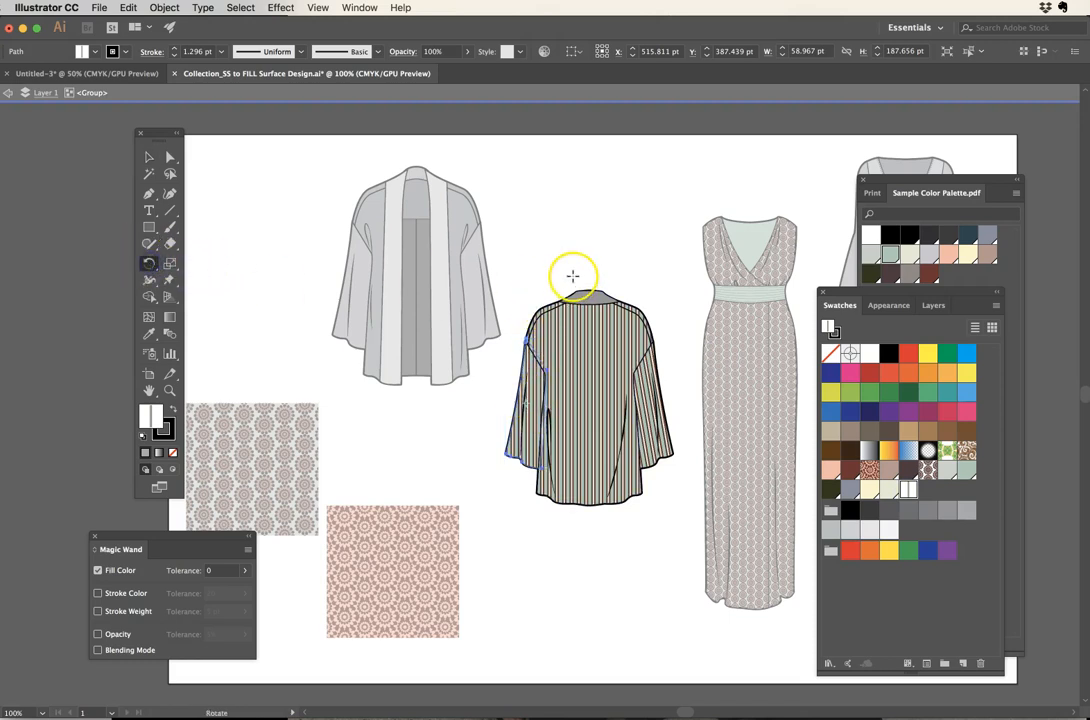
drag(574, 263, 595, 270)
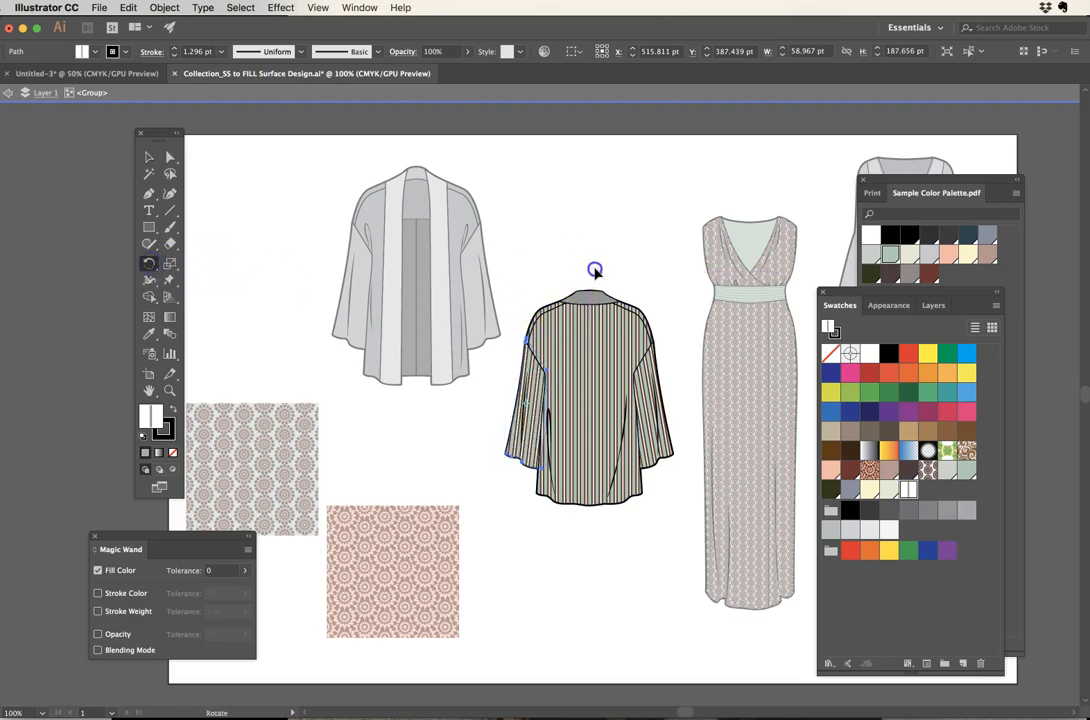
click(600, 269)
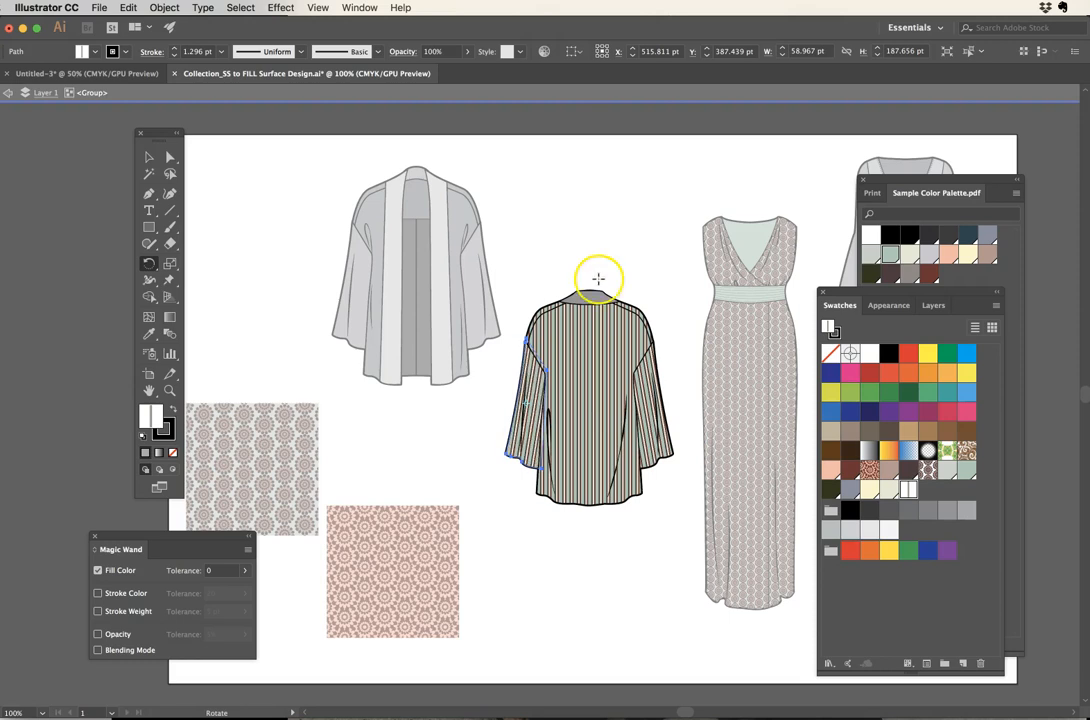
click(148, 157)
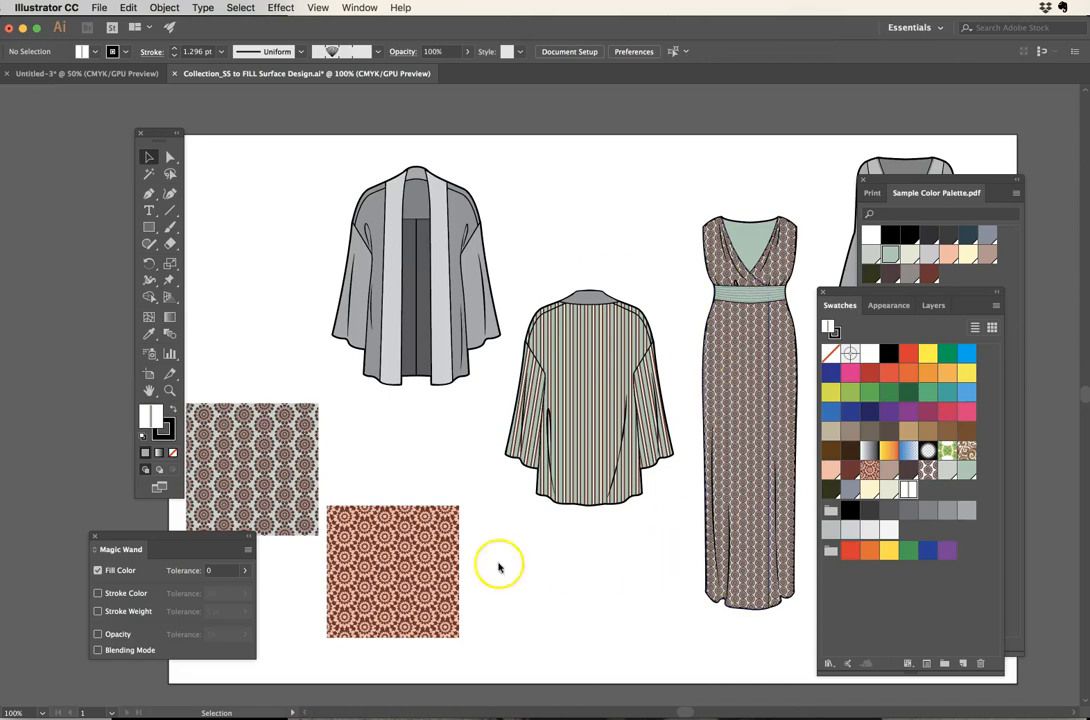
Step: Isolate the back-view jacket, fill its collar with the sage green from the Sample Color Palette, and exit isolation
click(592, 300)
double_click(592, 300)
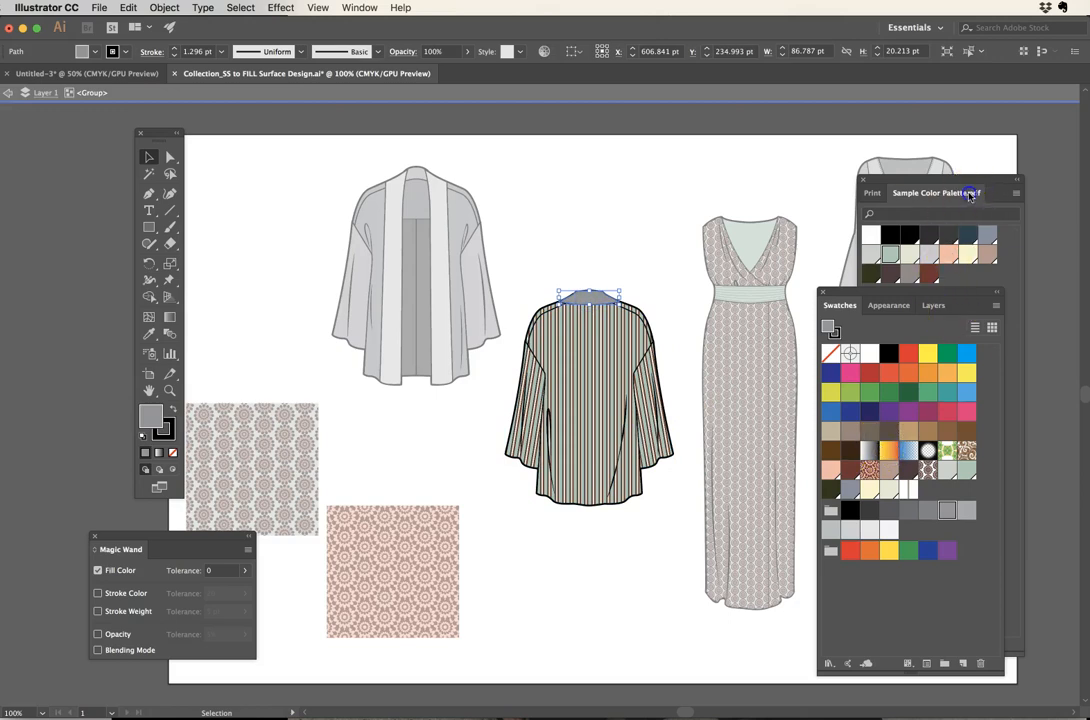
click(908, 192)
click(891, 257)
click(560, 214)
click(588, 577)
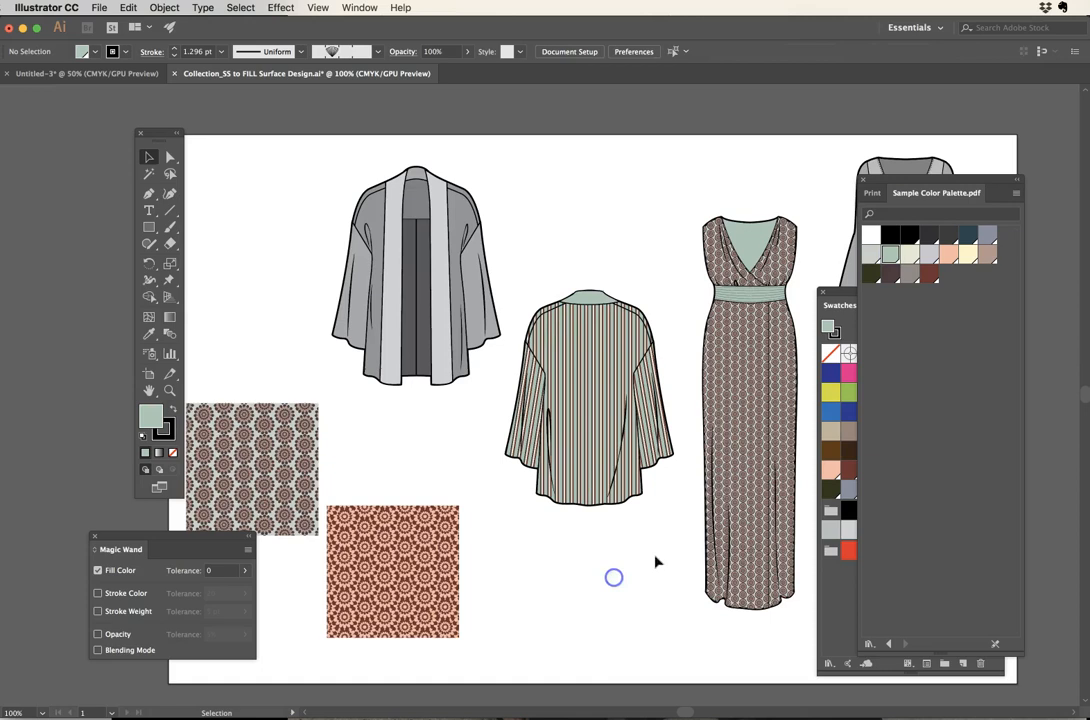
Step: Isolate the V-neck tunic and fill its front body with the floral New Pattern Swatch 9
drag(621, 544, 489, 540)
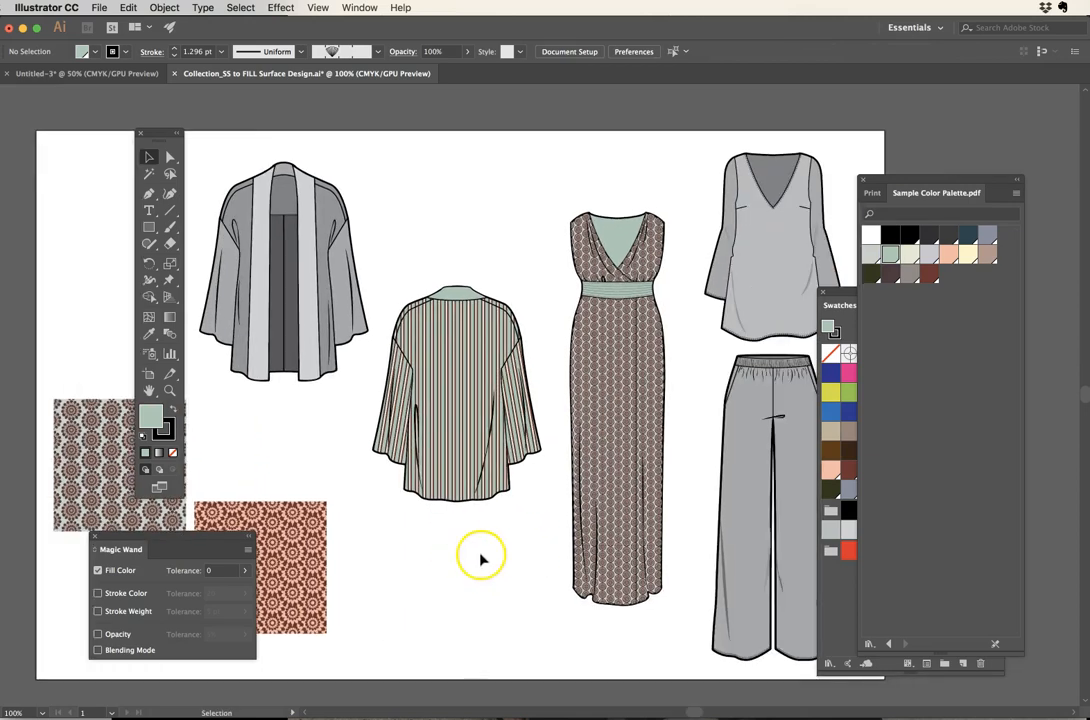
drag(479, 559, 426, 577)
click(722, 326)
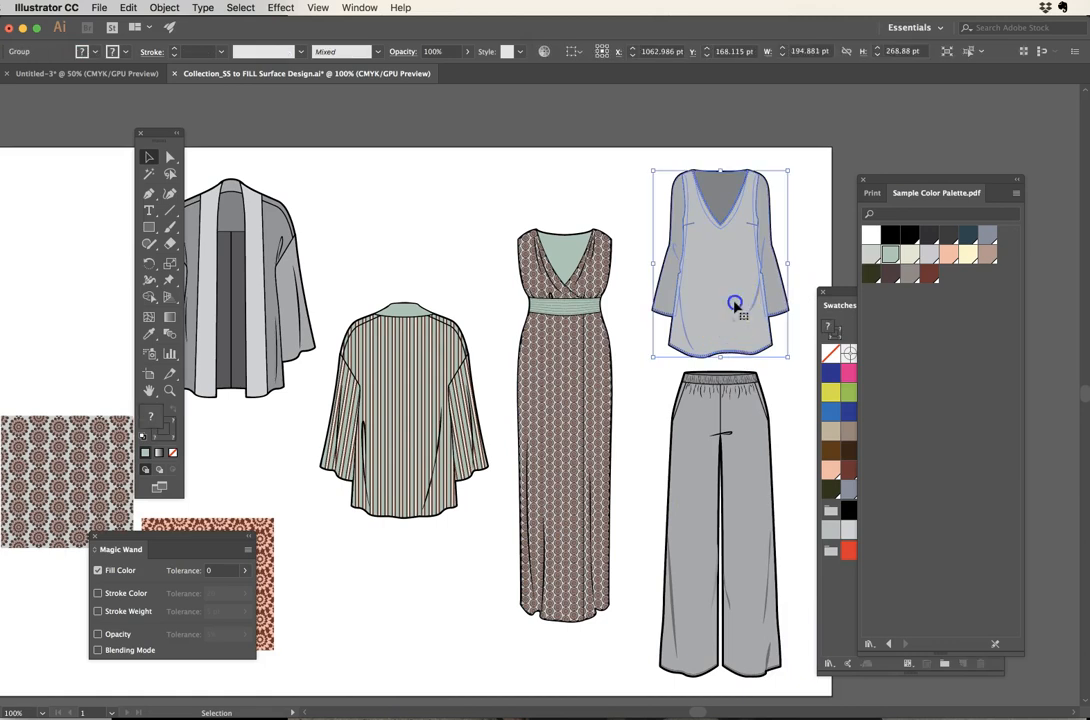
double_click(730, 305)
click(149, 173)
click(697, 266)
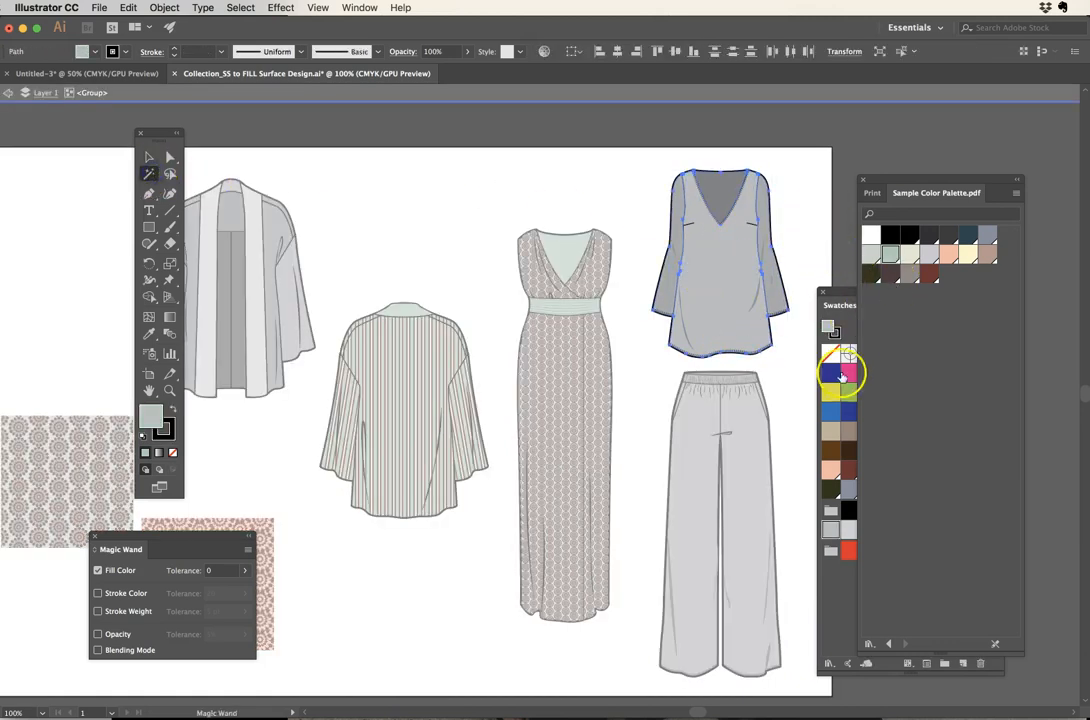
click(850, 325)
click(870, 471)
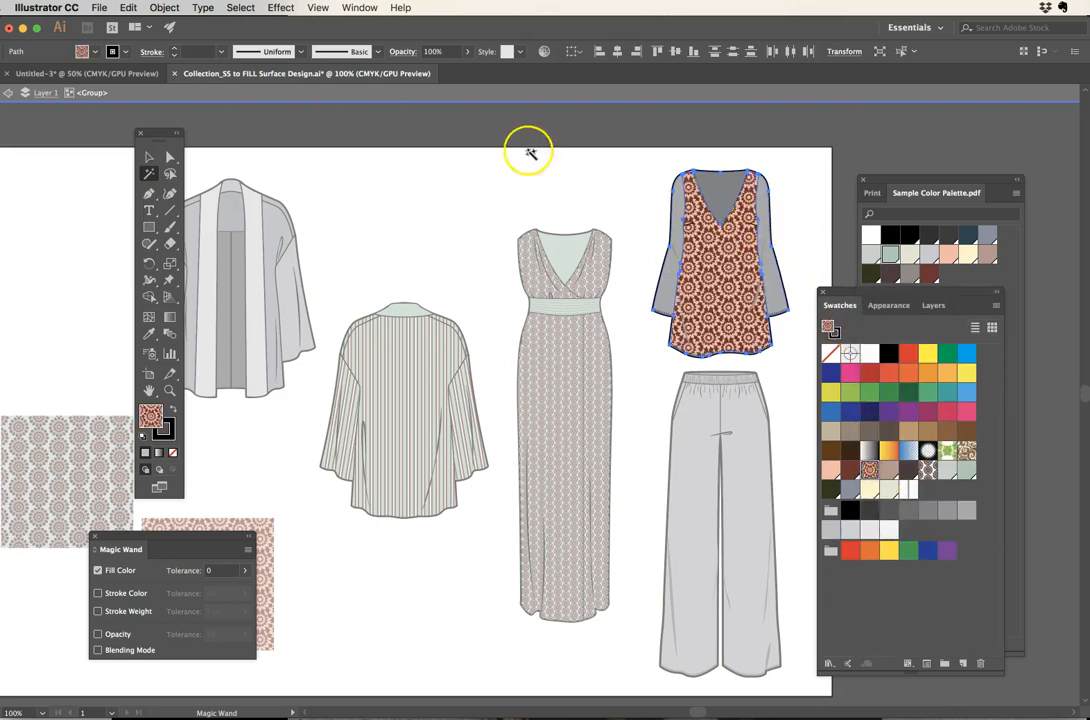
Step: Try New Pattern Swatch 9 on both tunic sleeves, and fill them with the dark red from the Sample Color Palette instead
click(777, 302)
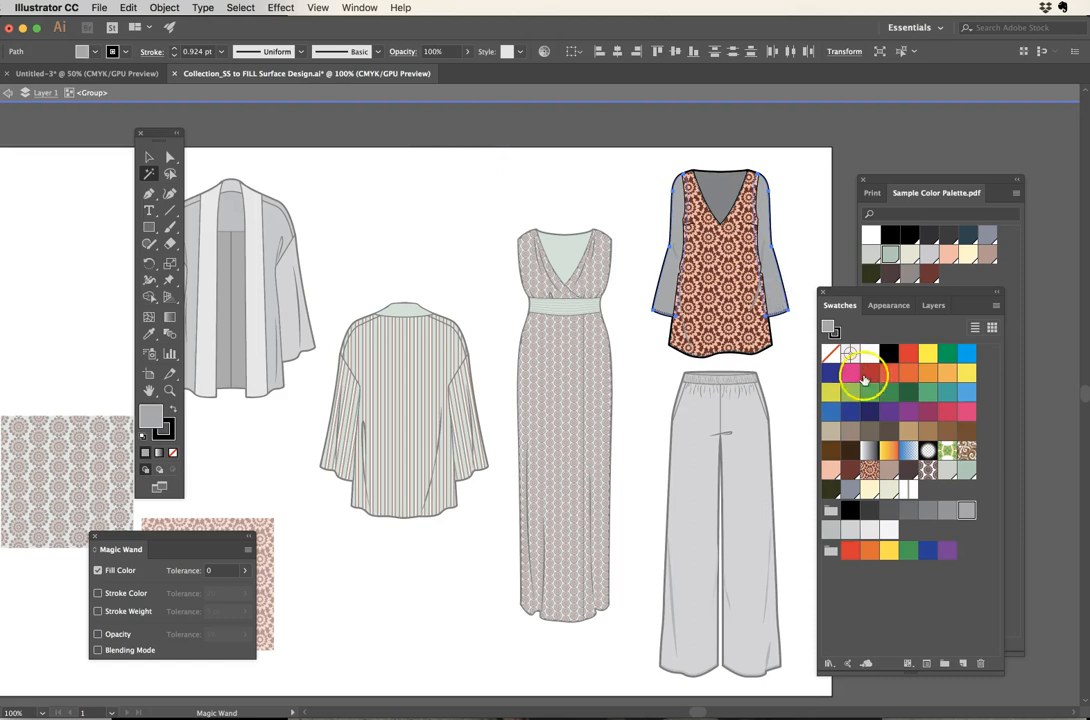
click(870, 470)
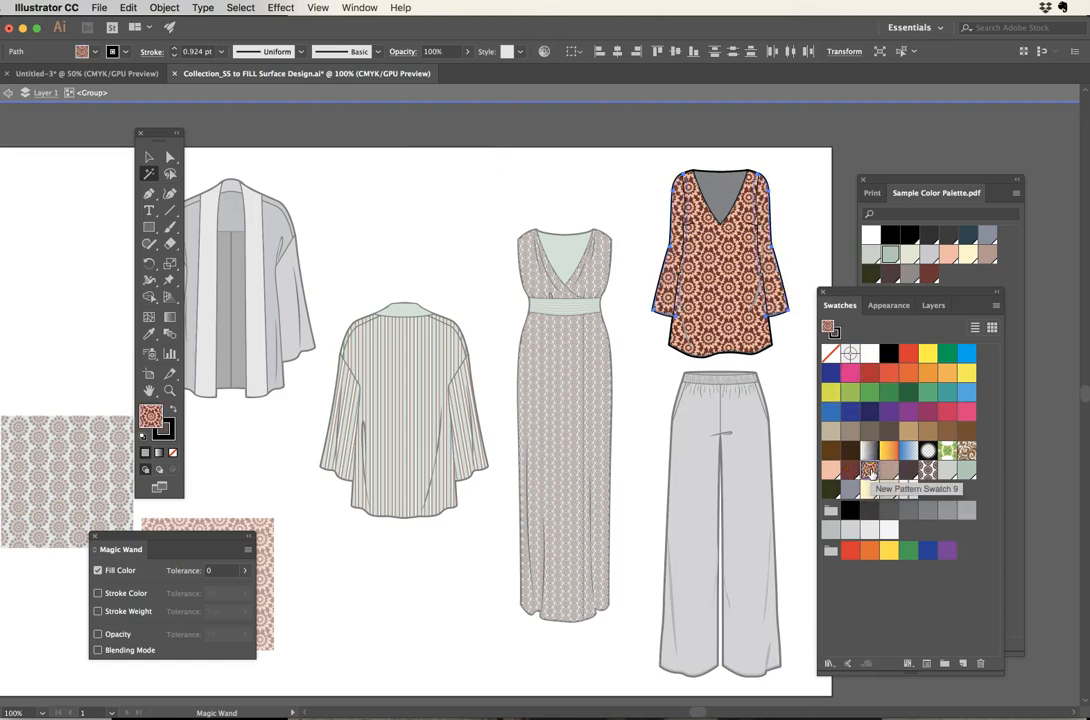
click(929, 273)
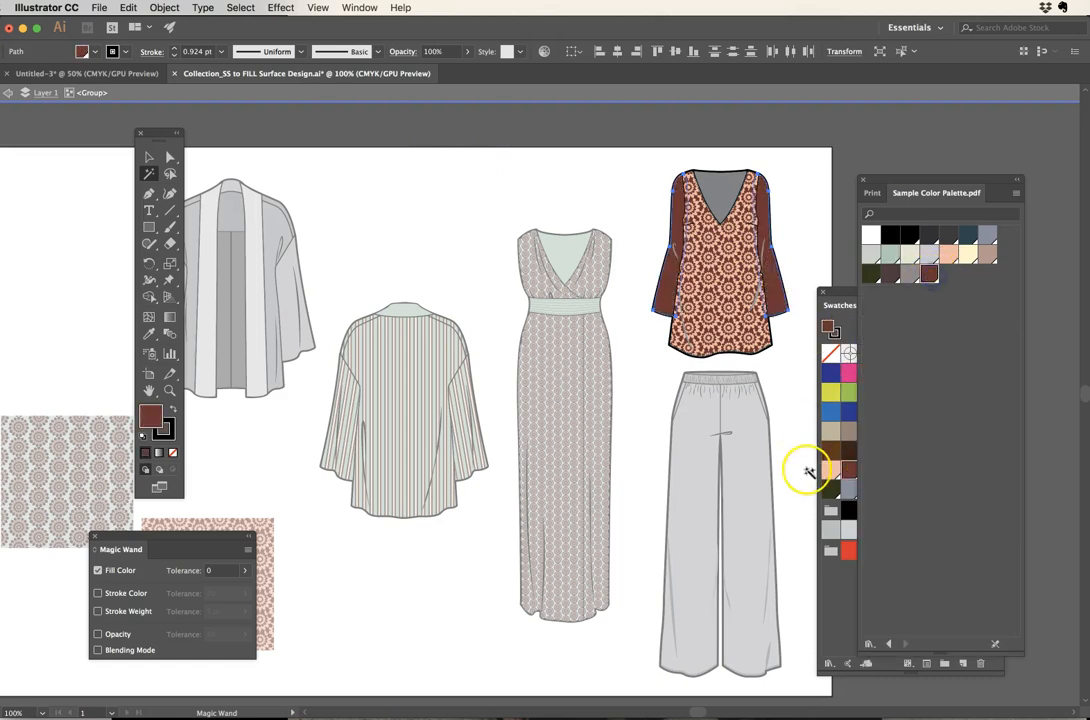
Step: Fill the tunic's inner back neck with the same dark red and deselect it
click(720, 188)
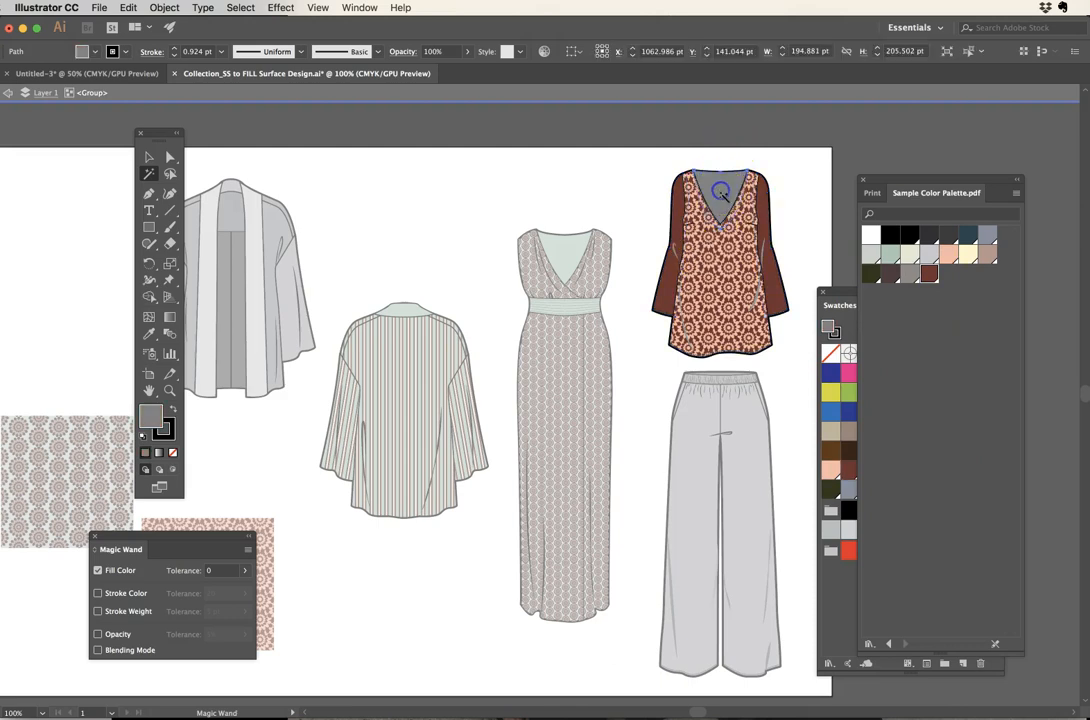
click(929, 273)
click(796, 175)
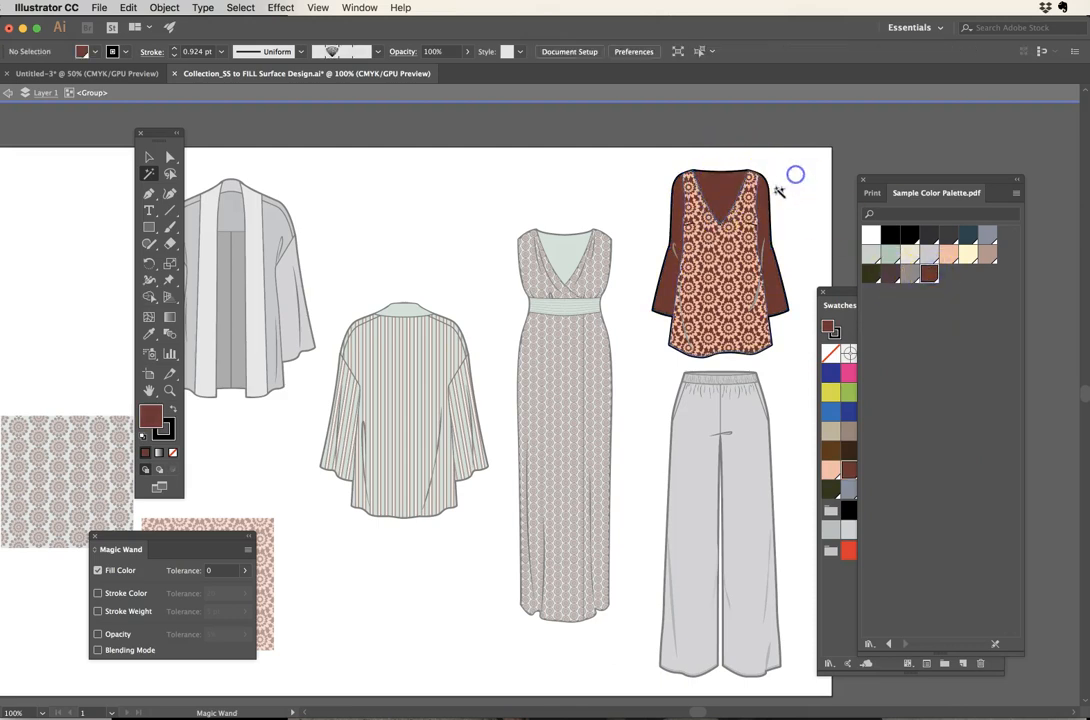
Step: Scale only the pattern inside the tunic's front body uniformly to 40%, without transforming the shape itself
click(740, 270)
click(149, 156)
click(710, 252)
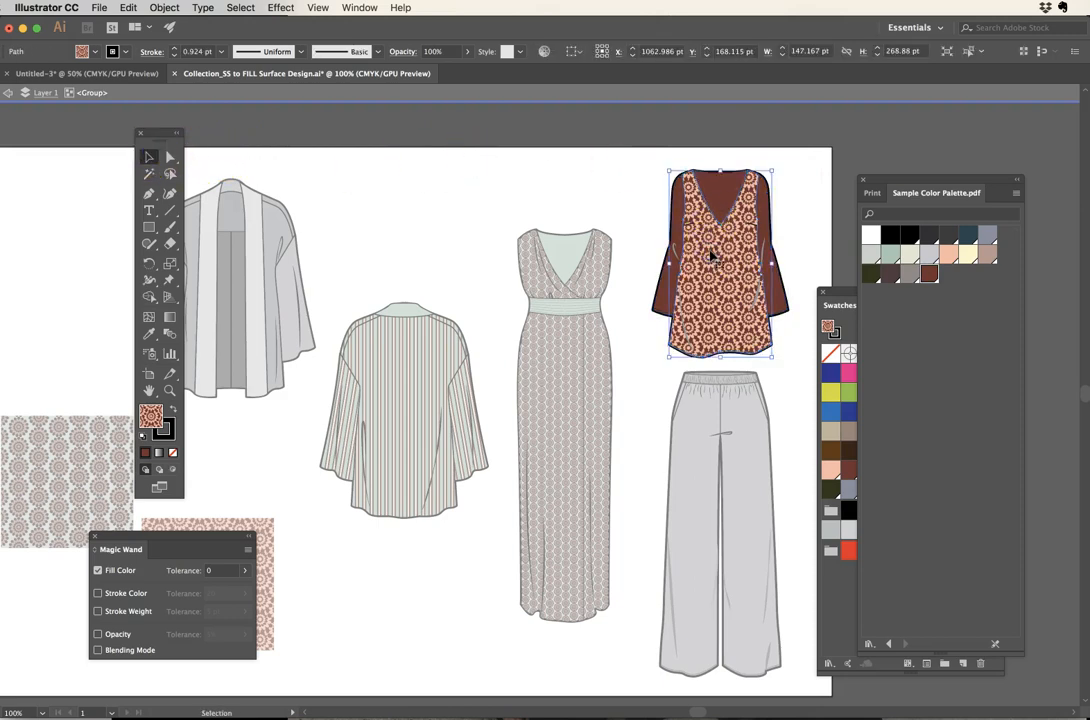
scroll(712, 257, right, 2)
double_click(170, 262)
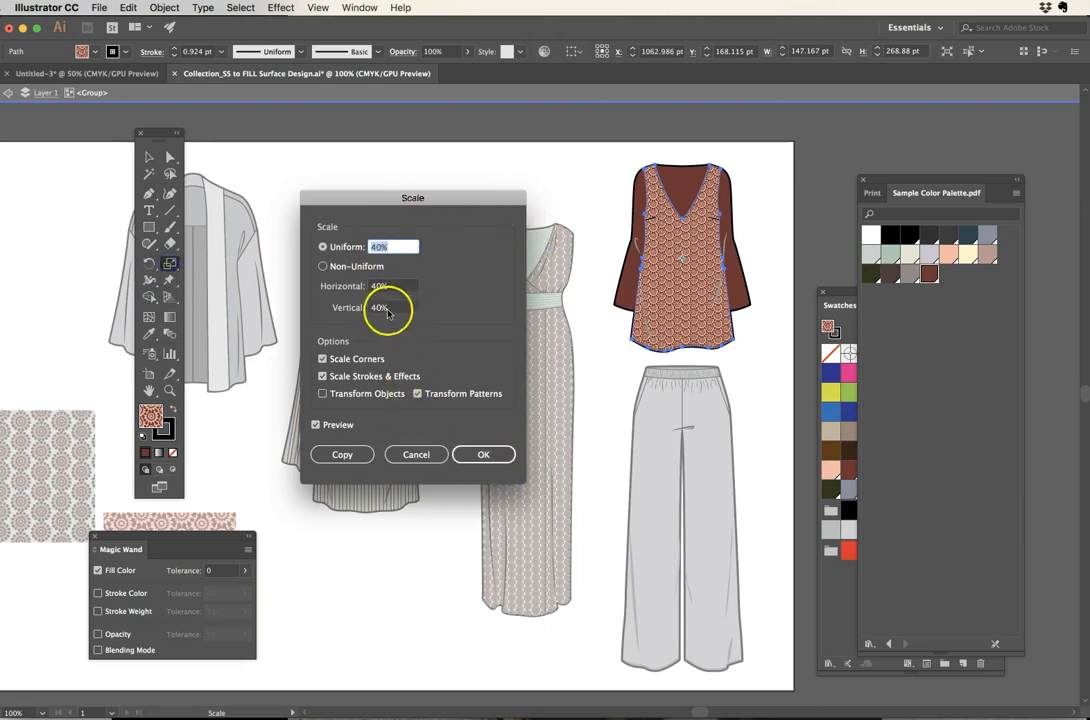
click(485, 456)
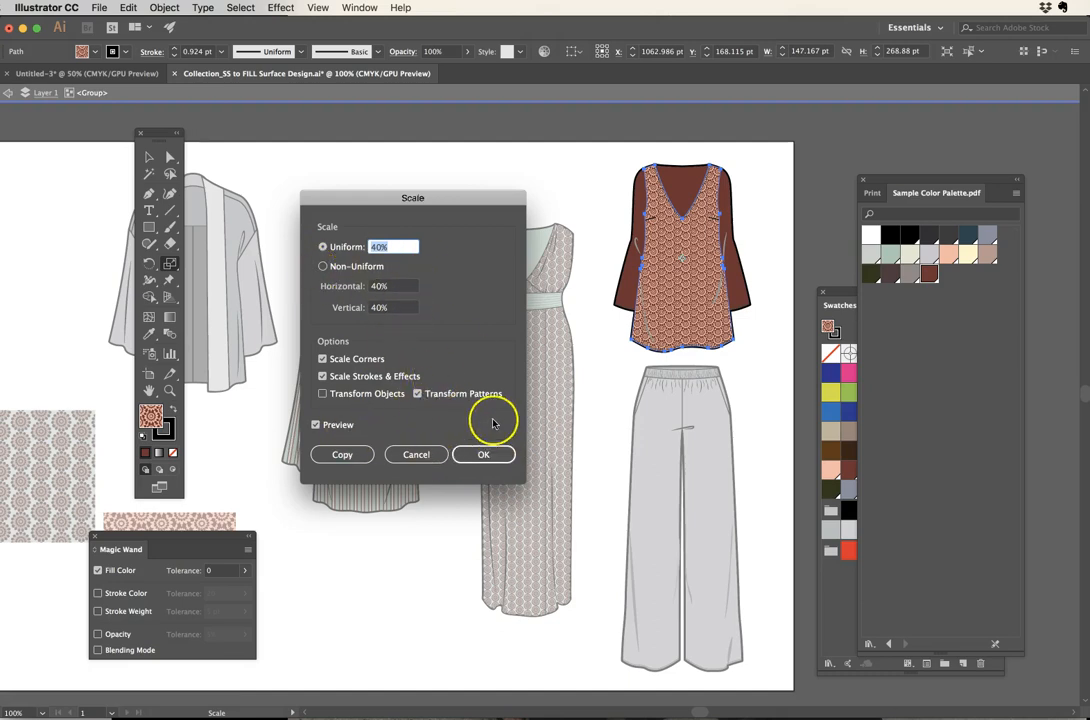
click(322, 394)
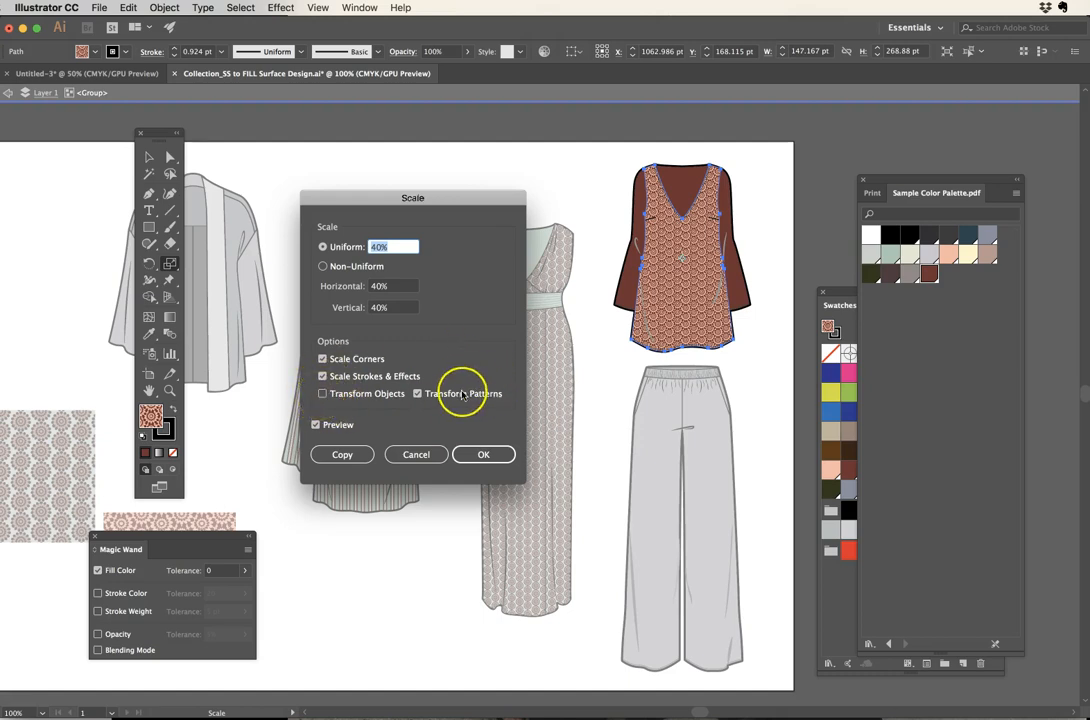
click(487, 454)
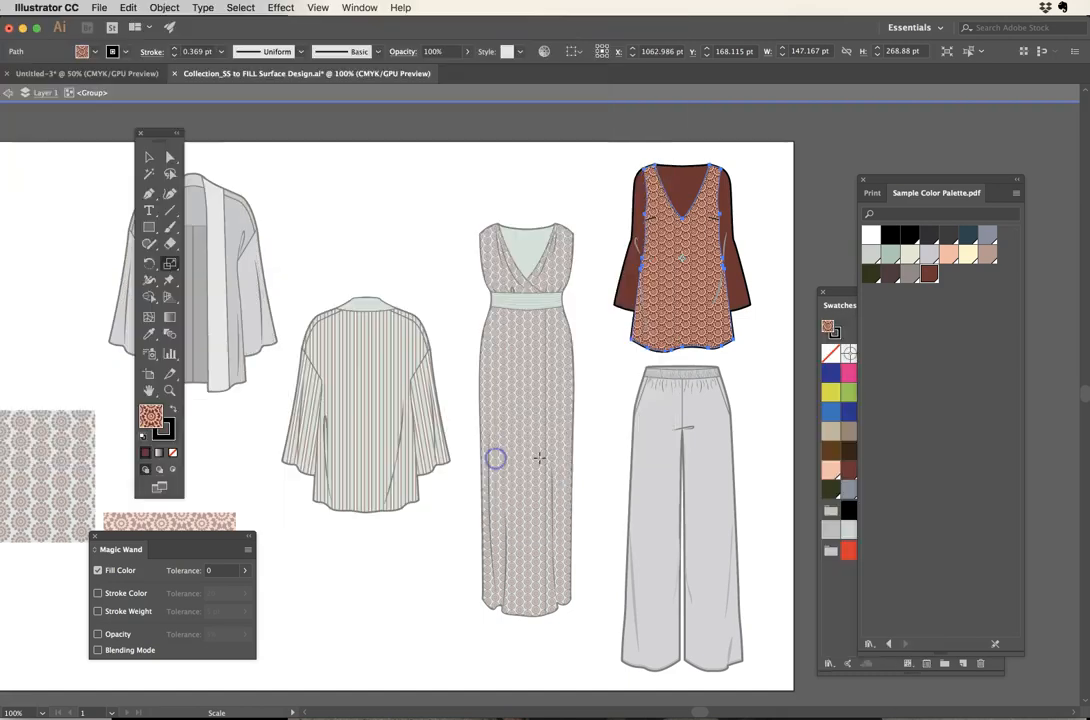
Step: Thicken the outline of the tunic's patterned front body to 1 pt and deselect it
click(155, 160)
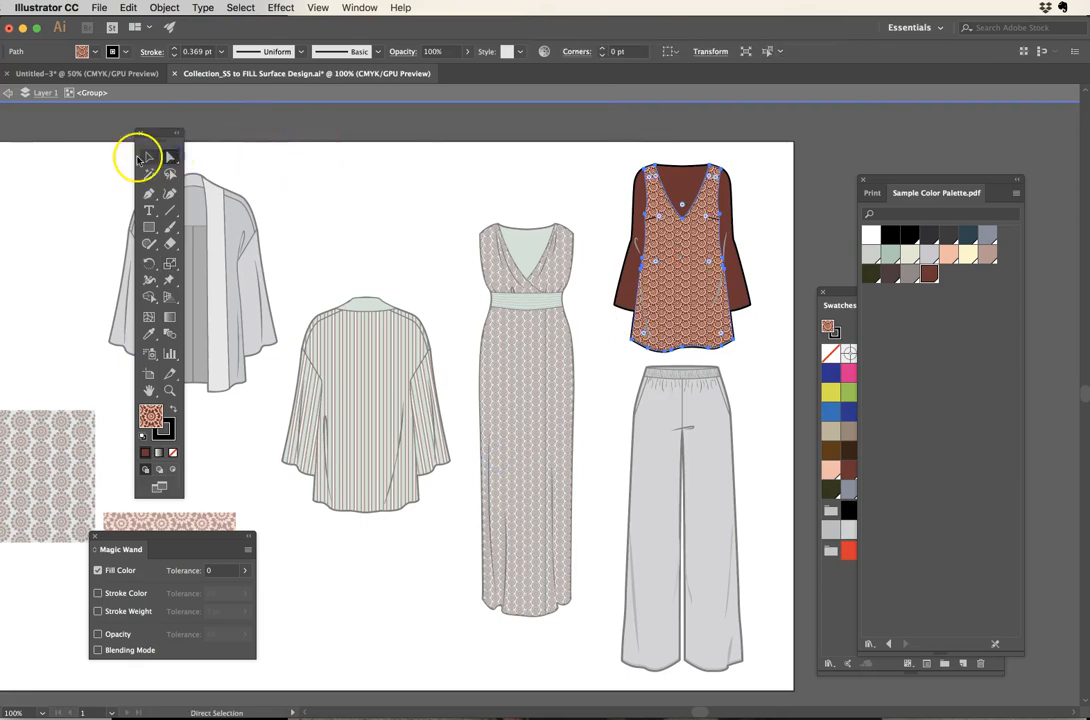
click(427, 155)
click(678, 255)
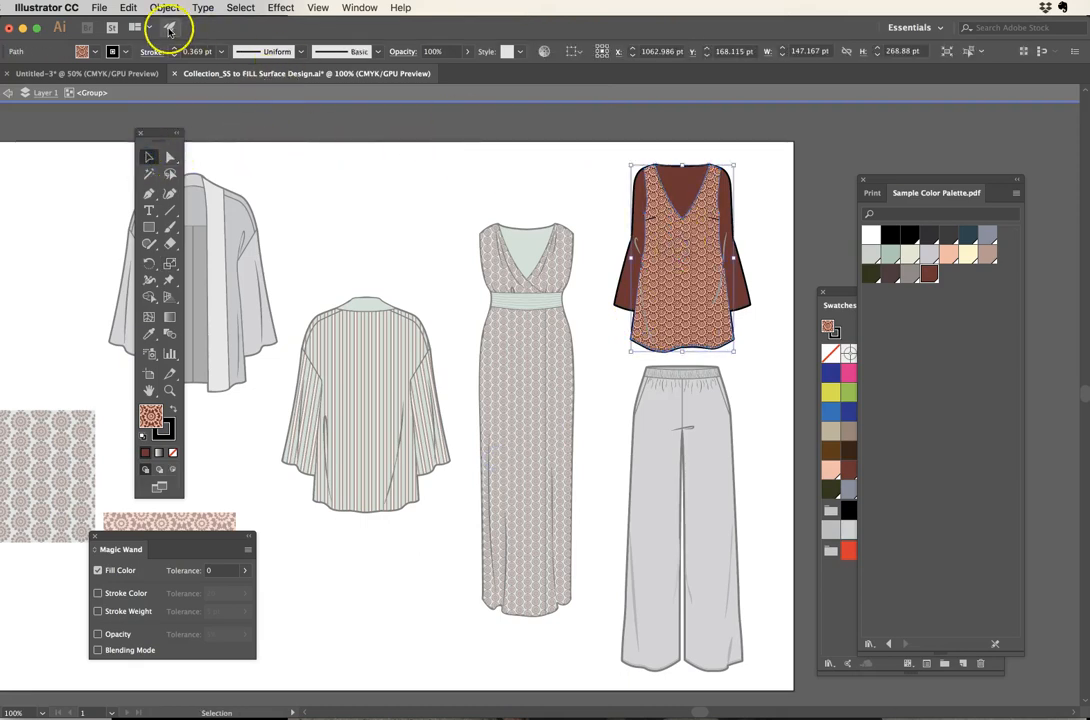
click(692, 222)
click(662, 253)
click(662, 253)
click(662, 253)
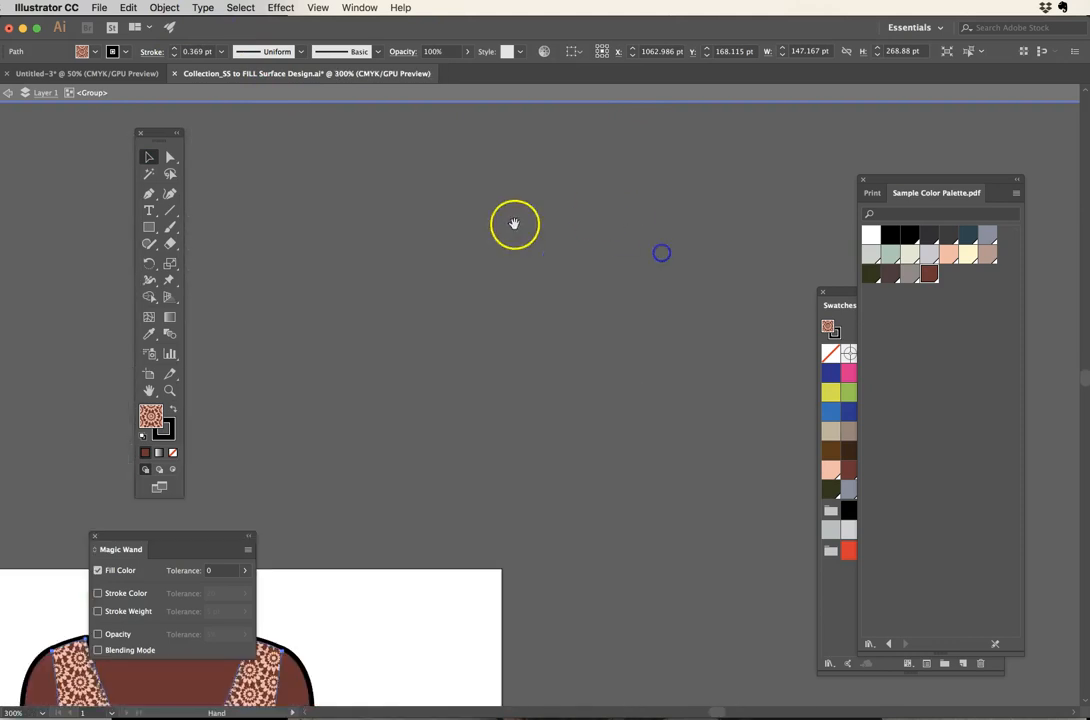
drag(410, 300, 586, 183)
drag(530, 346, 741, 160)
click(628, 212)
click(487, 437)
click(174, 47)
click(174, 47)
click(473, 185)
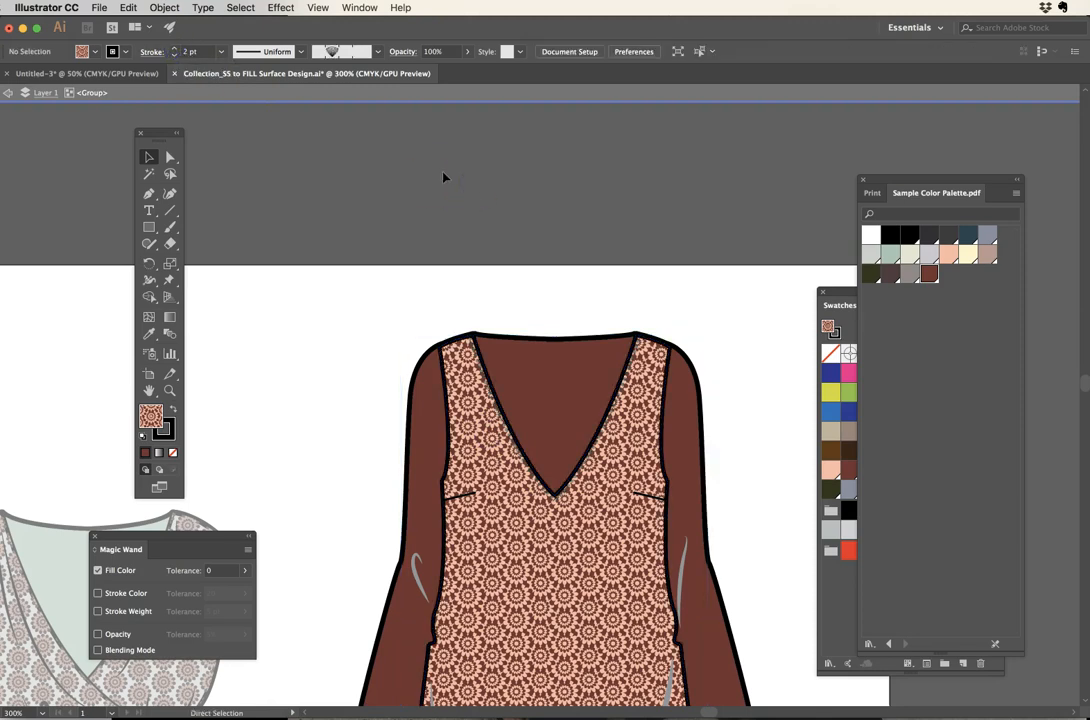
Step: Change the fill of the tunic's inner back neck to a darker shade of red, and exit isolation
alt+click(557, 324)
alt+click(557, 324)
drag(487, 328, 660, 121)
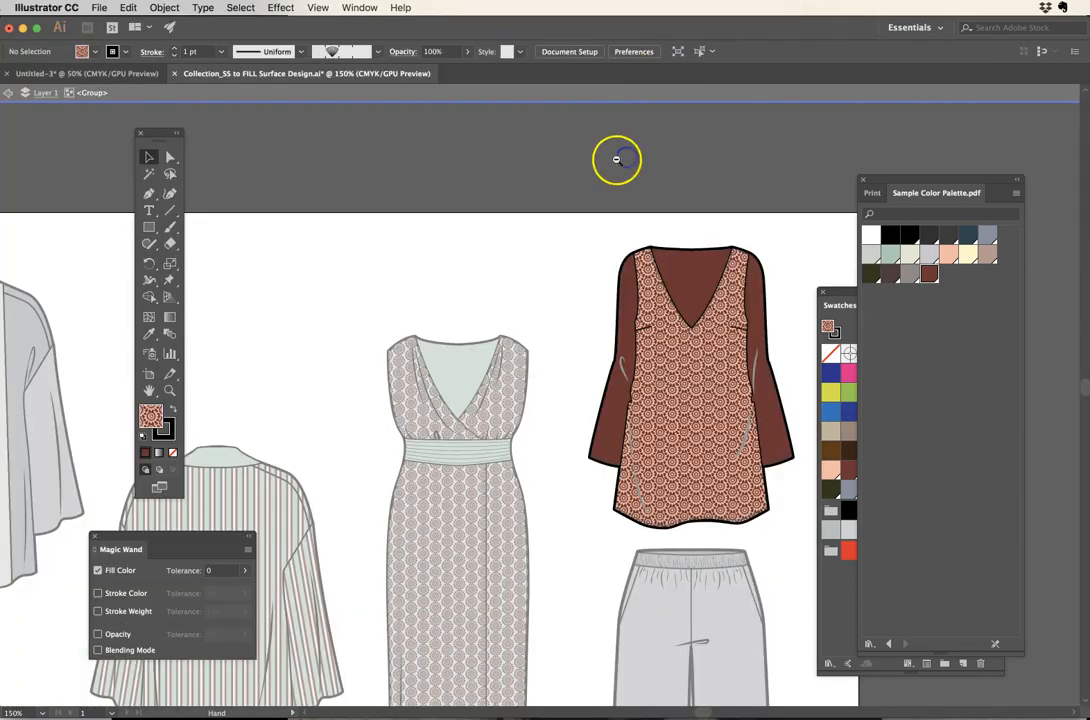
alt+click(637, 224)
drag(606, 214, 649, 84)
drag(585, 183, 611, 57)
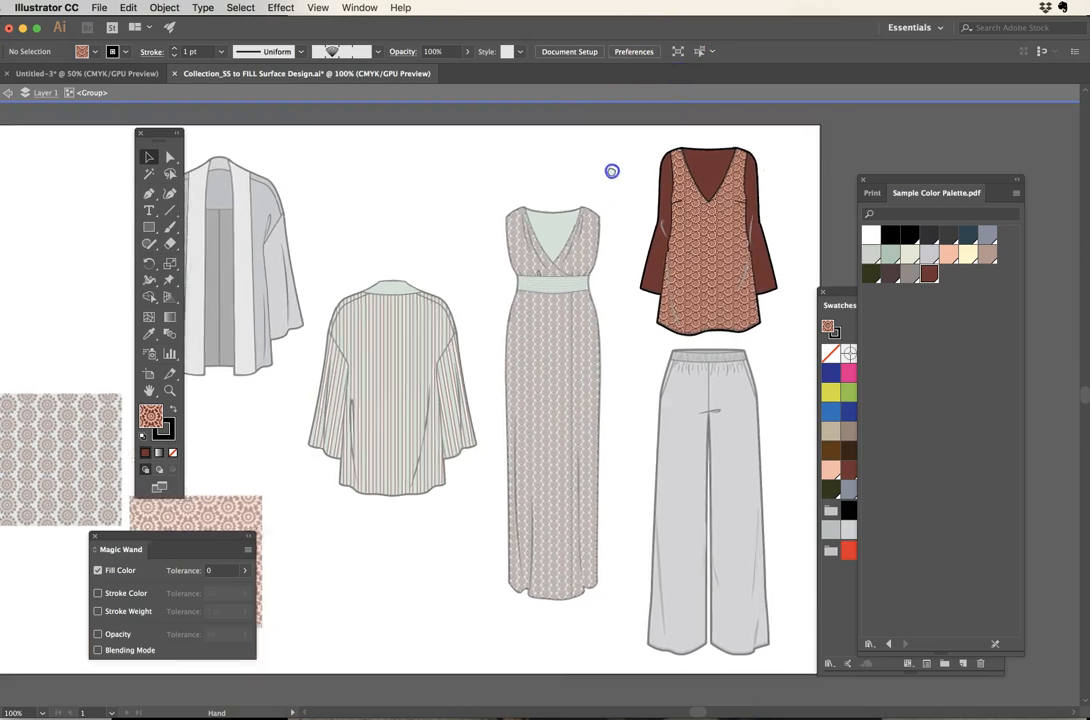
click(715, 170)
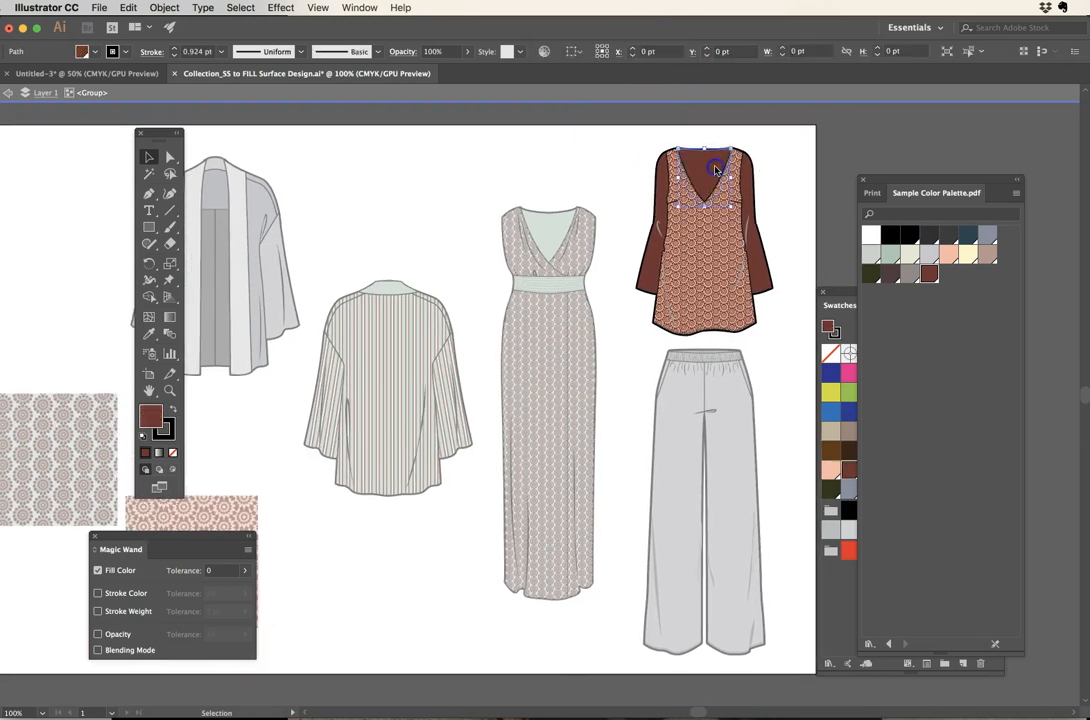
double_click(150, 418)
drag(457, 348, 443, 396)
click(684, 280)
drag(521, 183, 437, 200)
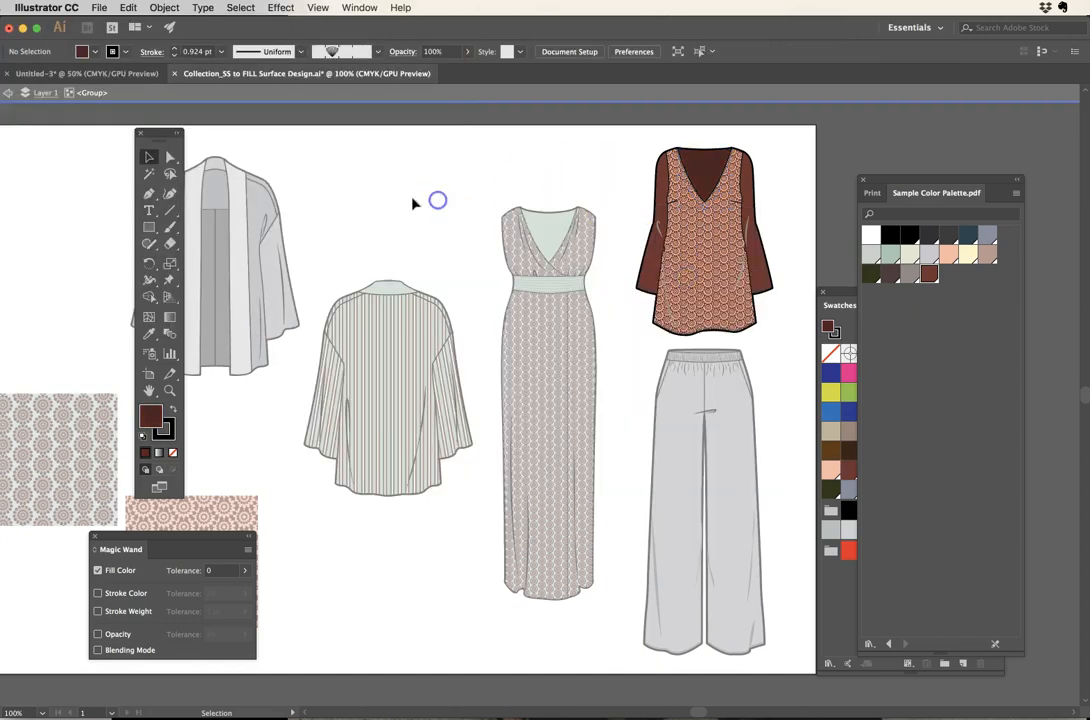
double_click(428, 200)
Step: Move the Sample Color Palette and Swatches panels clear of the artboard and bring the whole collection into view at 66.67%
drag(462, 302, 513, 322)
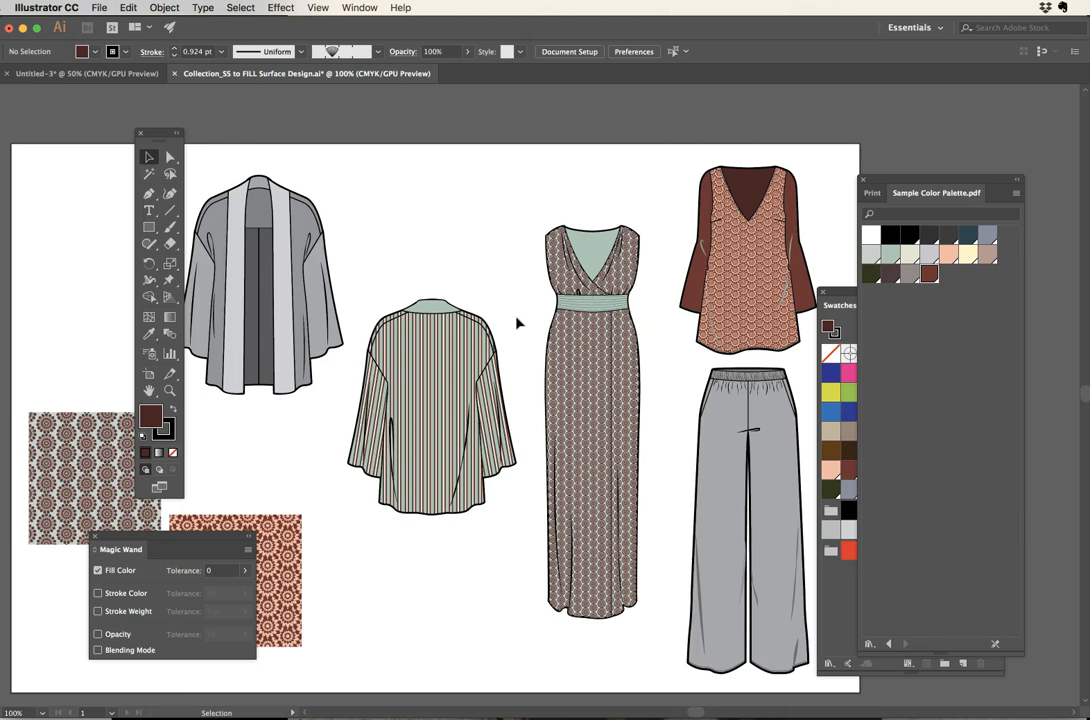
drag(925, 179, 977, 168)
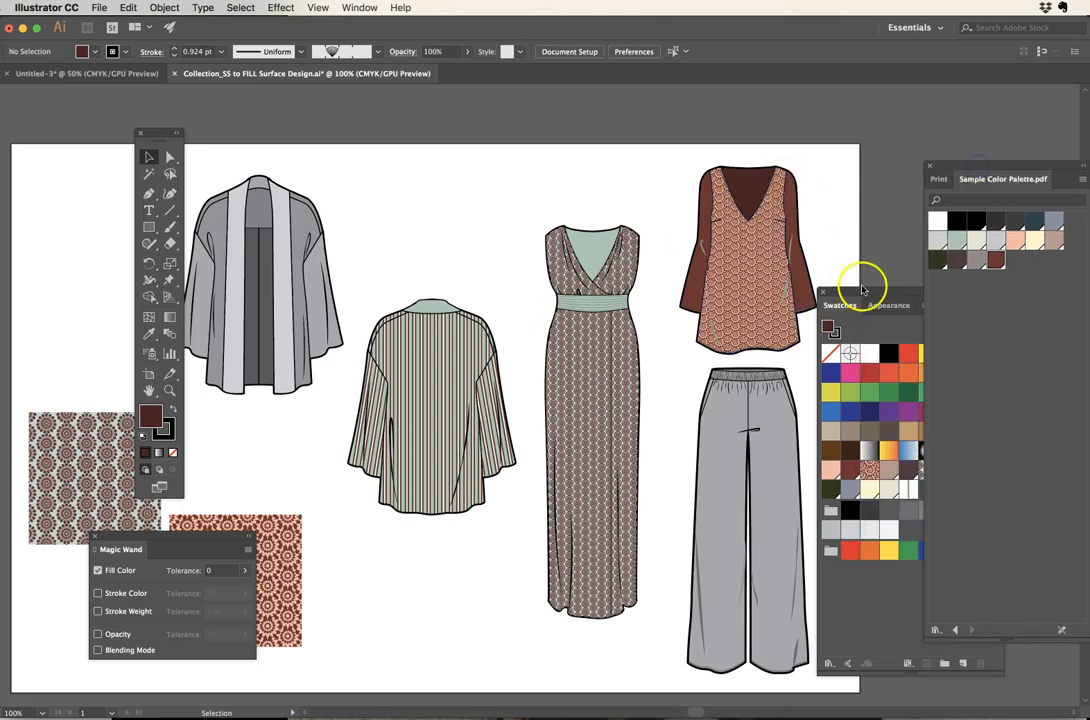
drag(864, 290, 925, 285)
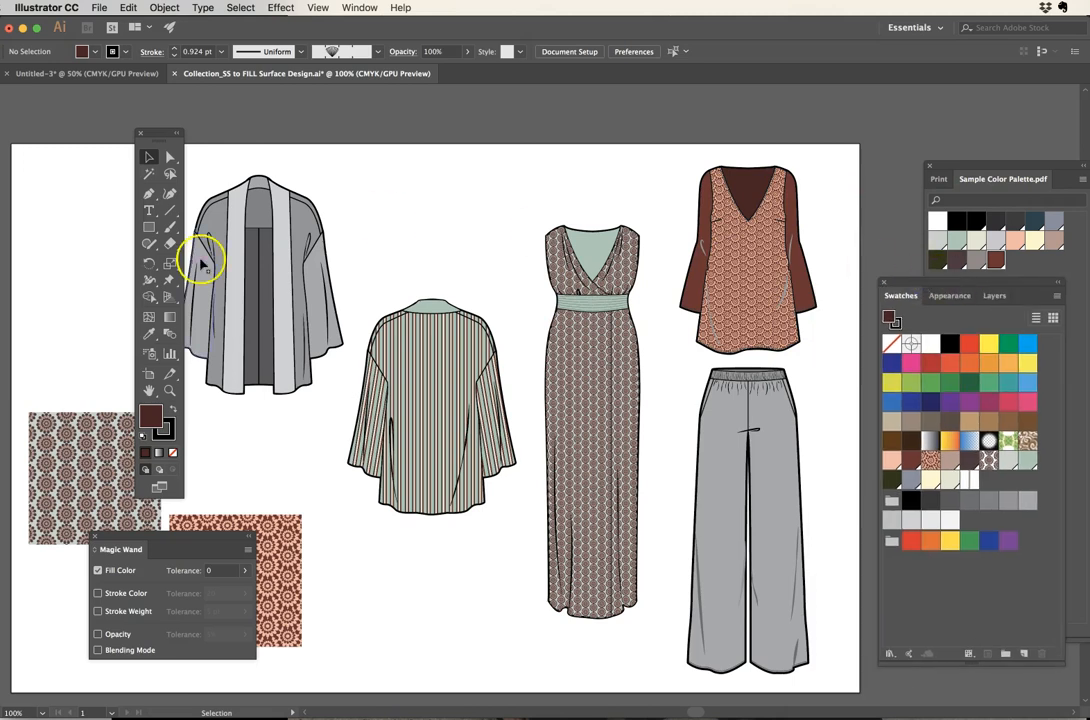
drag(409, 222, 409, 226)
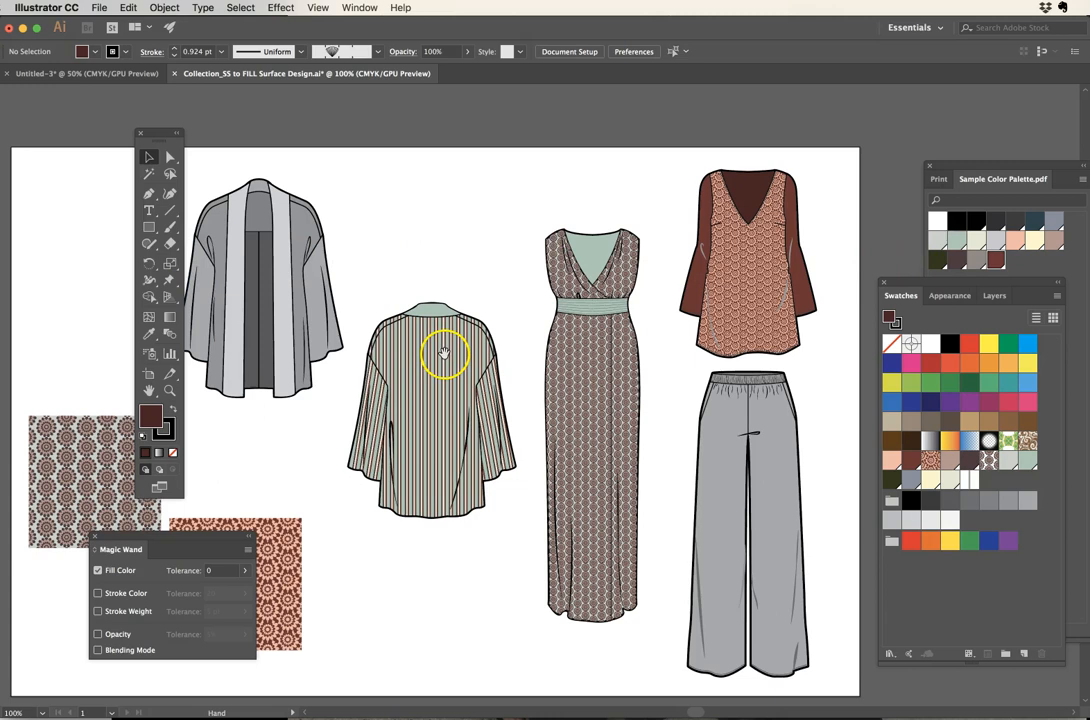
key(super+minus)
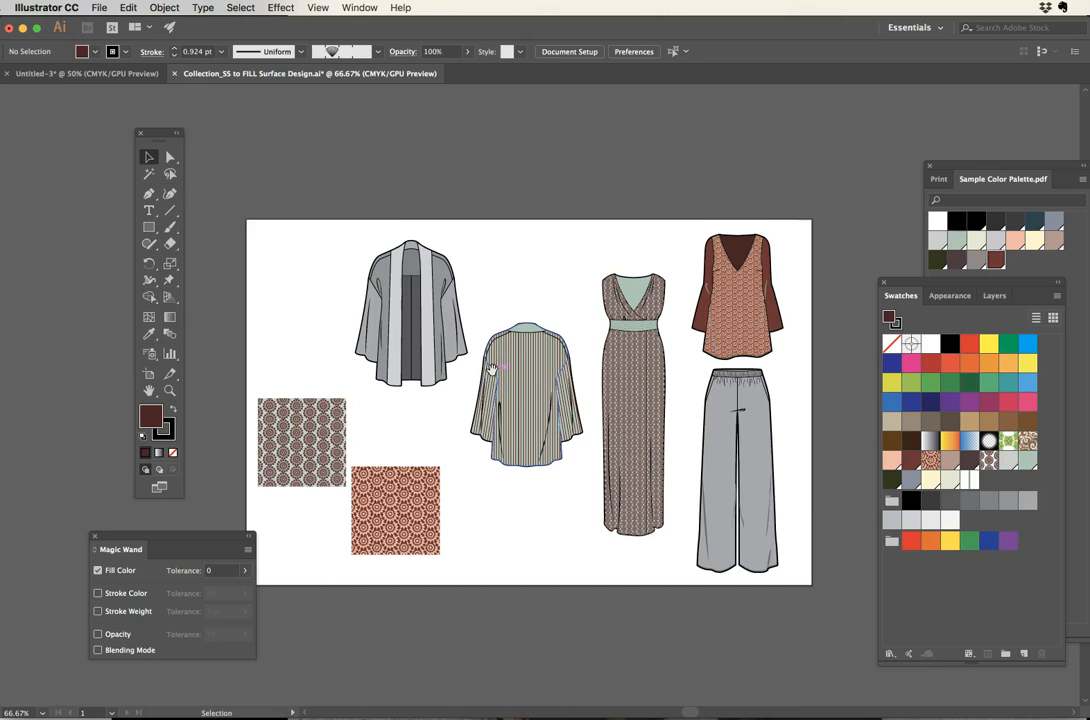
click(407, 368)
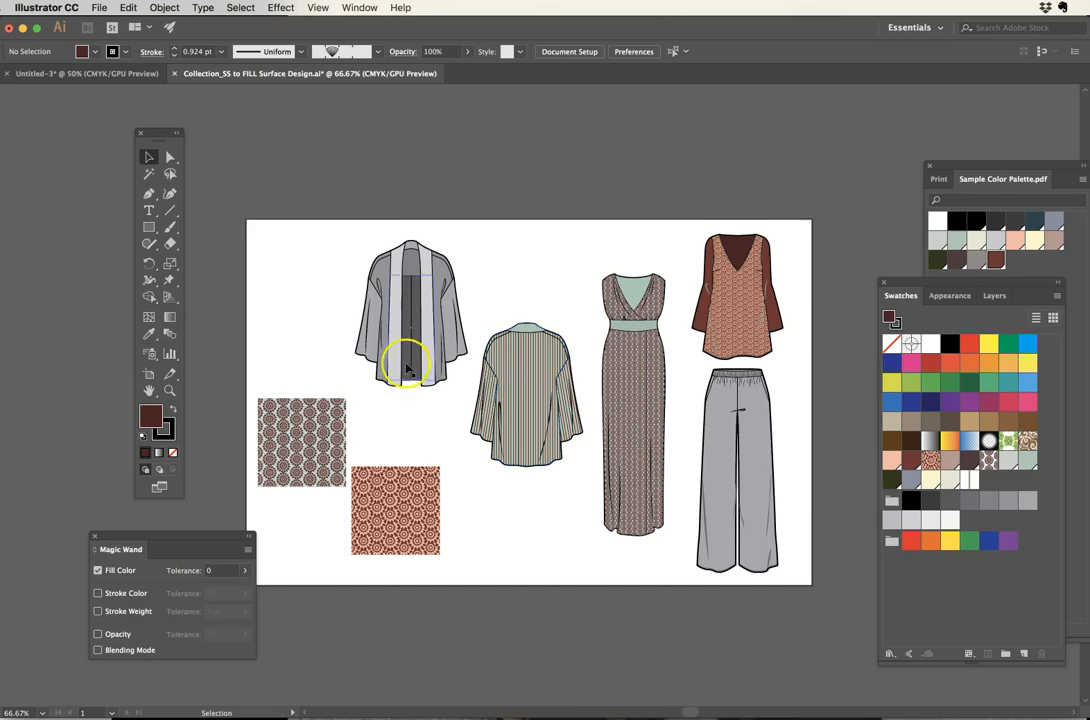